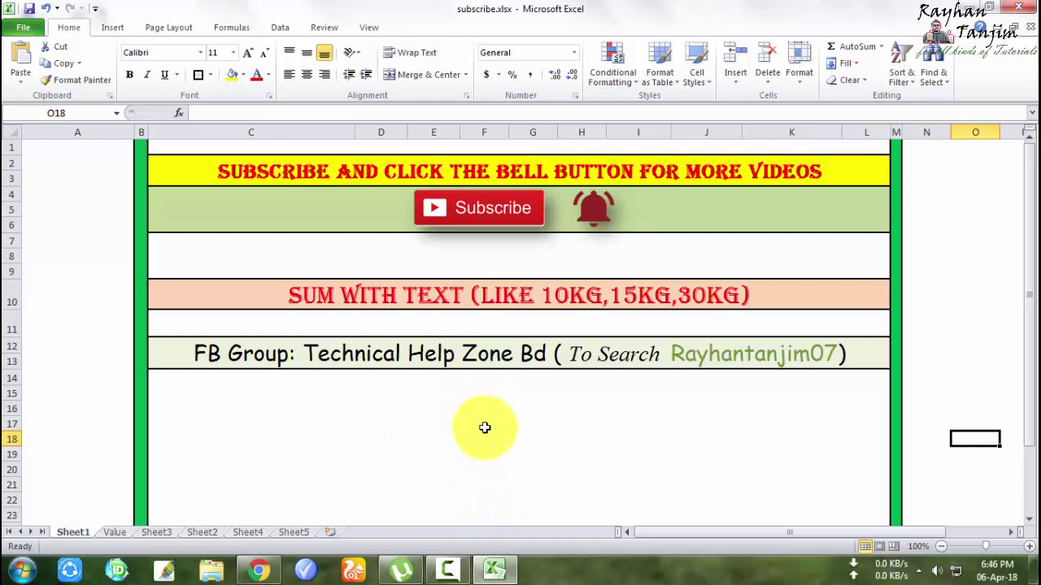
# - Switch to Sheet5, which holds the Weight(KG) numbers and the Kg-text Weight table
pyautogui.click(294, 531)
# - Enter =SUM(D7:D12) in D13 to total the numeric weights to 137
pyautogui.click(333, 424)
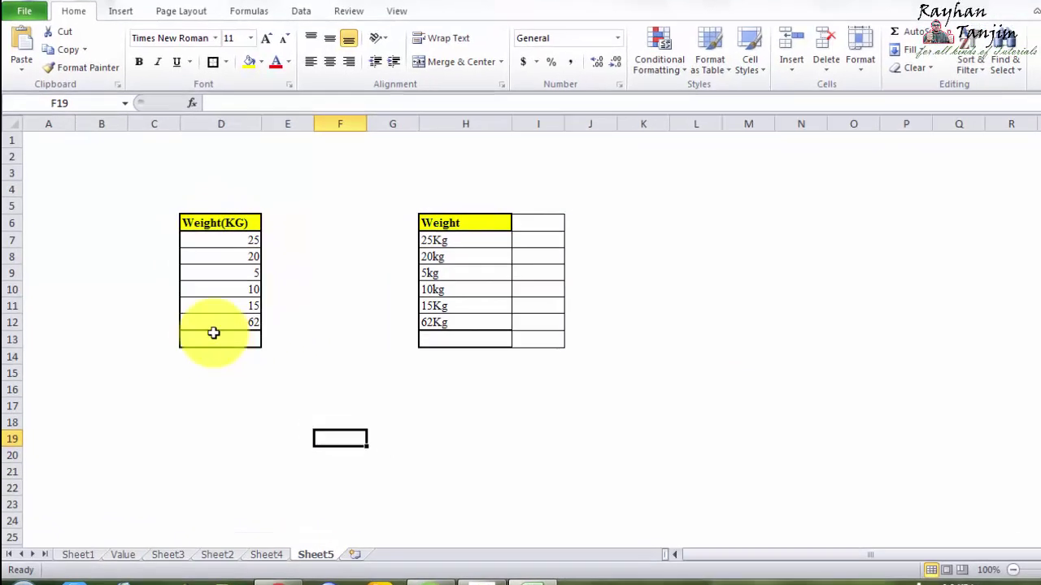
pyautogui.click(392, 422)
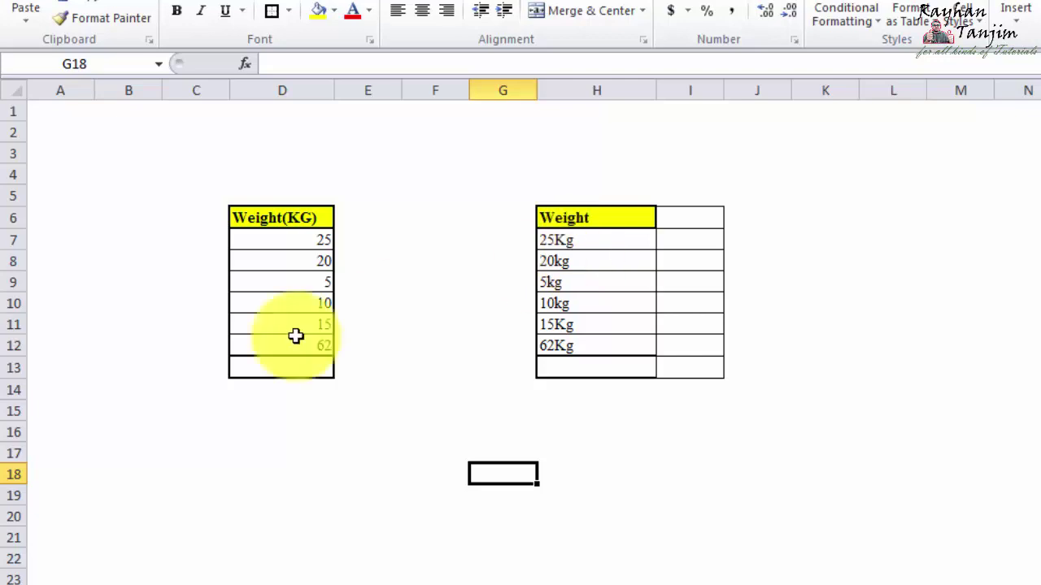
pyautogui.doubleClick(290, 361)
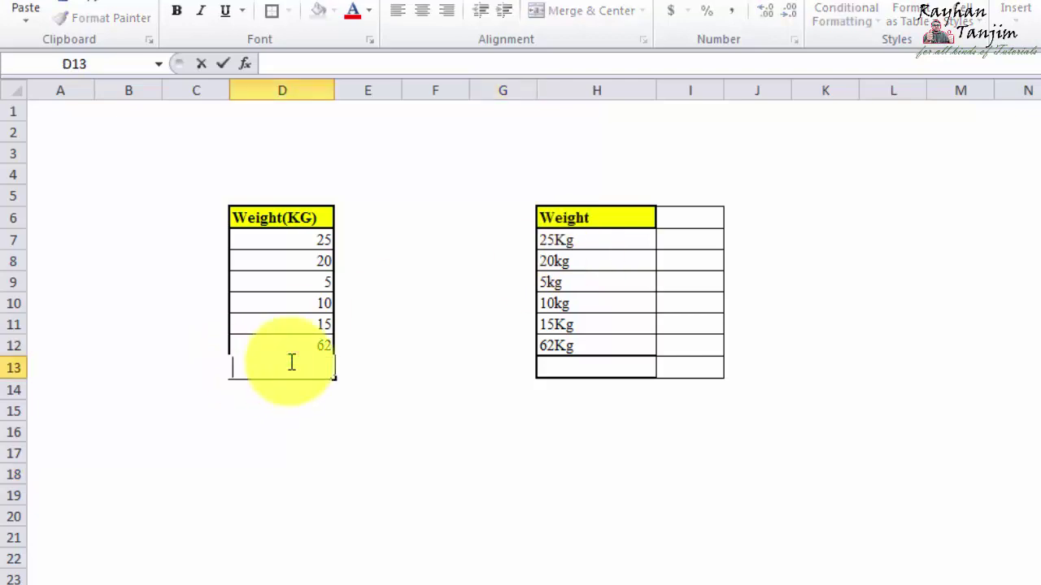
pyautogui.write('=sum(')
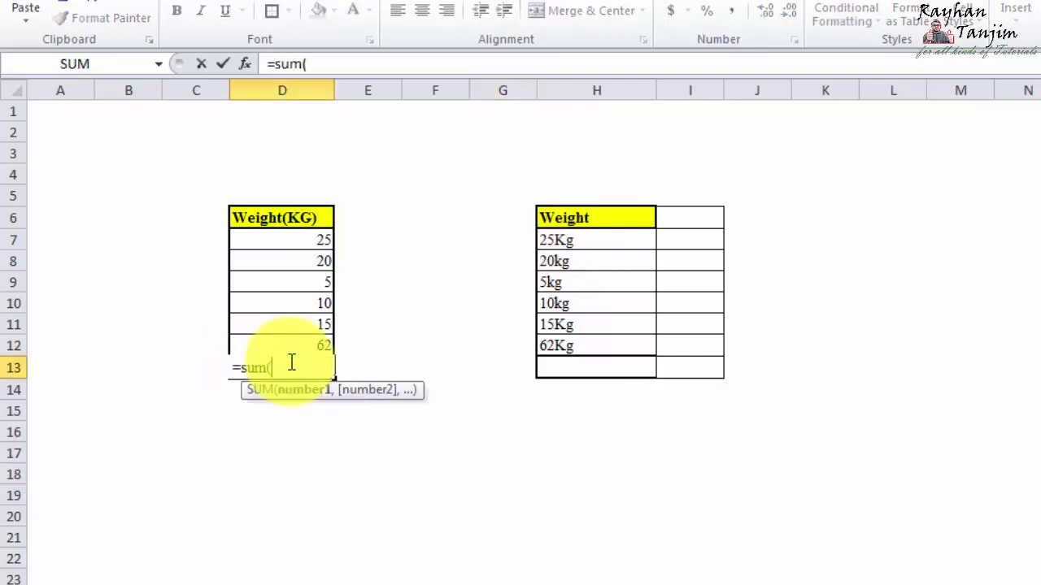
pyautogui.moveTo(268, 234); pyautogui.dragTo(277, 345)
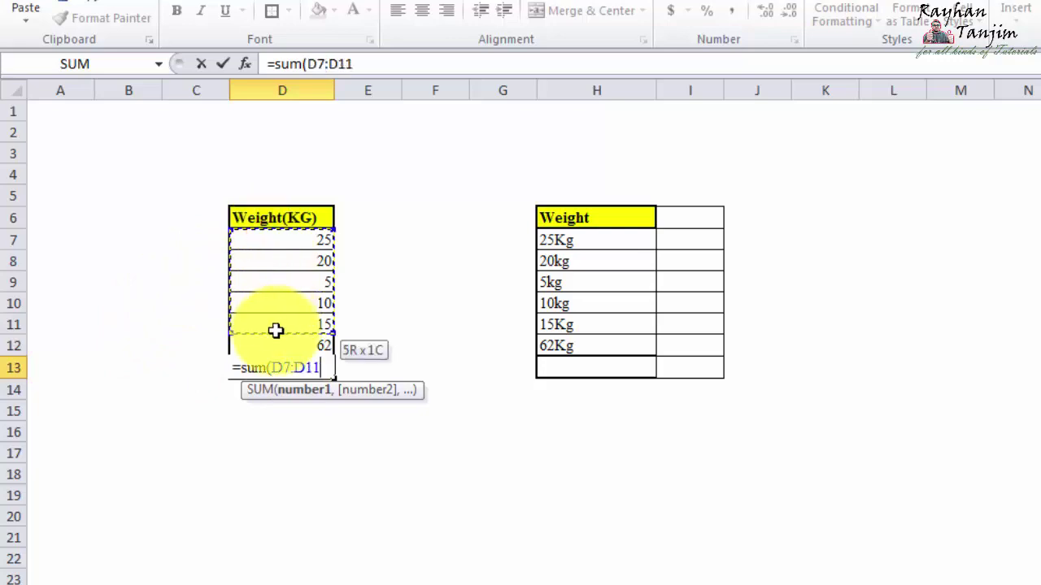
pyautogui.write(')')
pyautogui.press('Return')
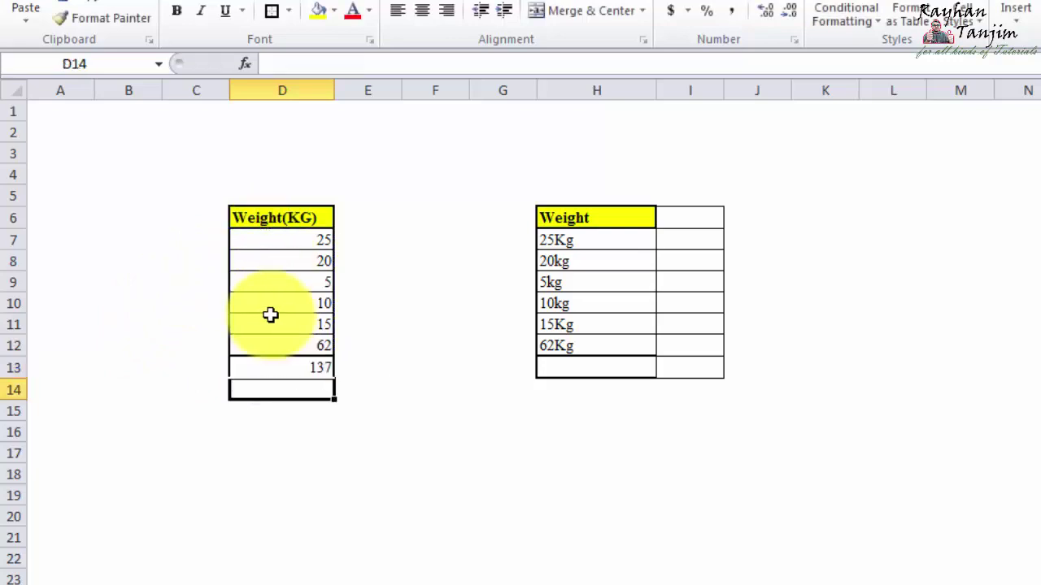
# - Make the 137 total in D13 bold
pyautogui.click(372, 476)
pyautogui.click(289, 372)
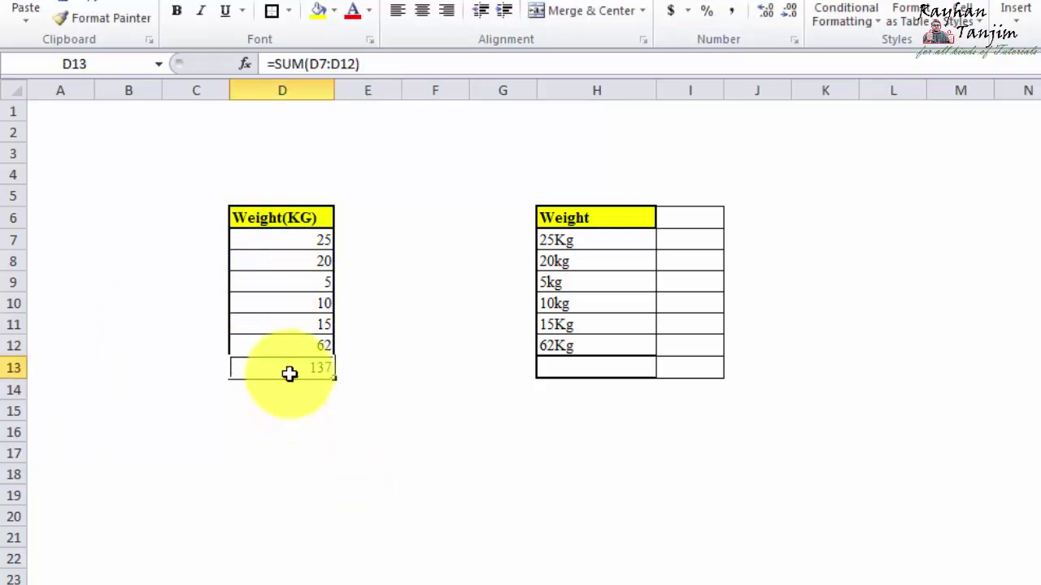
pyautogui.click(176, 12)
pyautogui.click(504, 493)
pyautogui.doubleClick(615, 366)
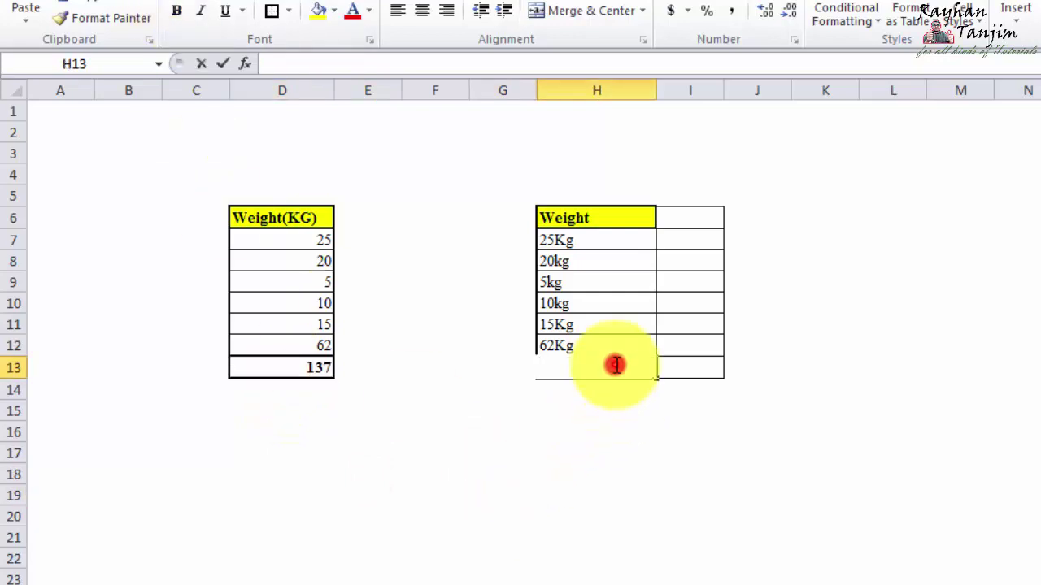
pyautogui.write('=su')
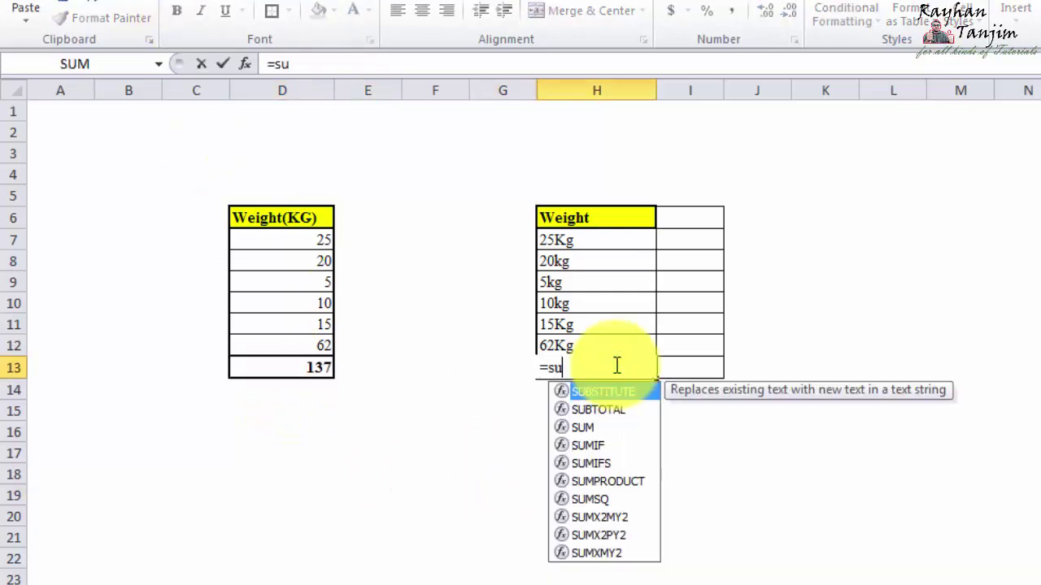
pyautogui.write('m(')
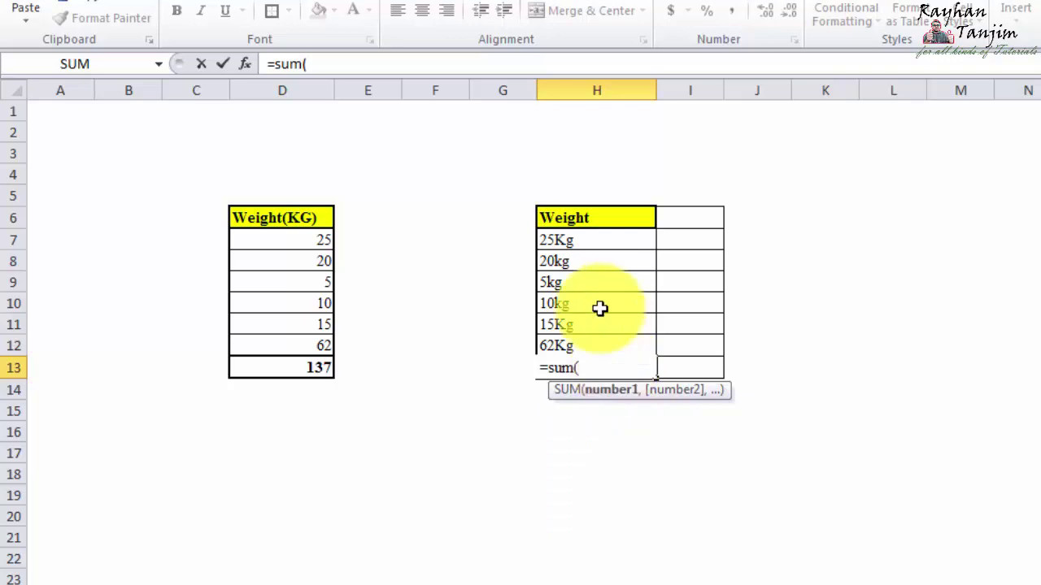
pyautogui.moveTo(579, 239); pyautogui.dragTo(576, 345)
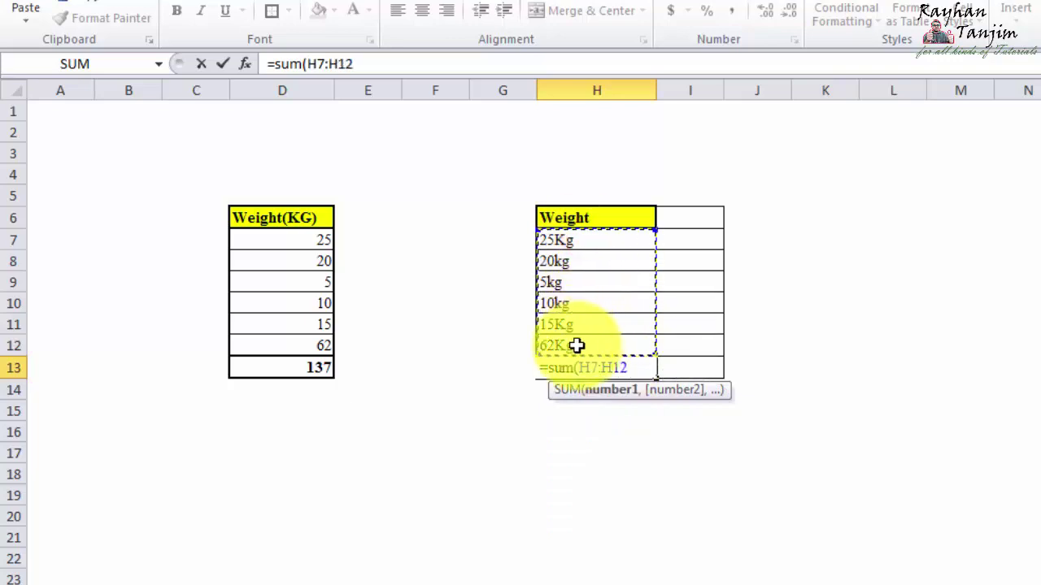
pyautogui.write(')')
pyautogui.press('Return')
pyautogui.click(583, 367)
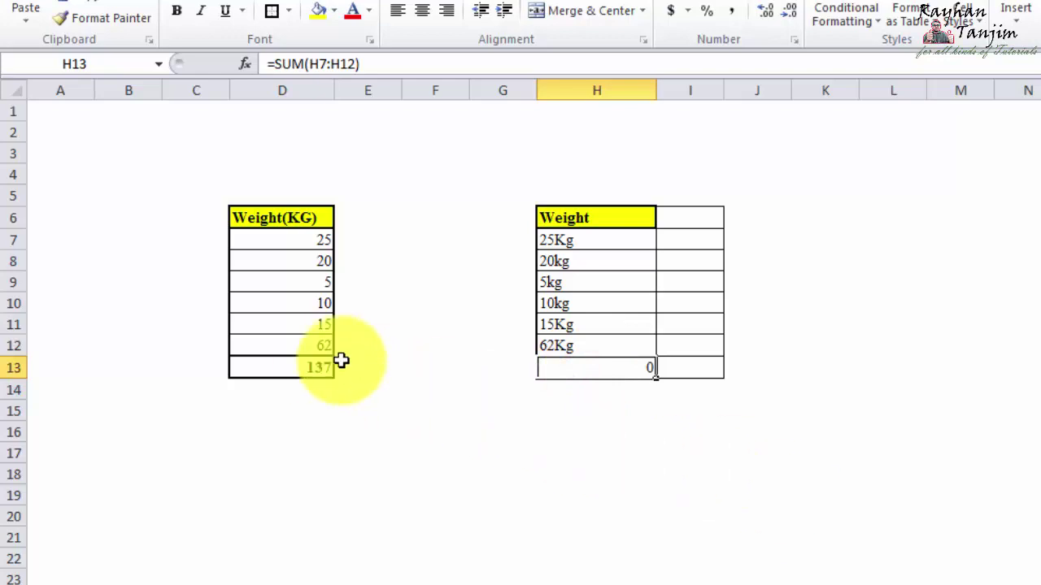
pyautogui.doubleClick(620, 372)
pyautogui.moveTo(655, 367); pyautogui.dragTo(539, 367)
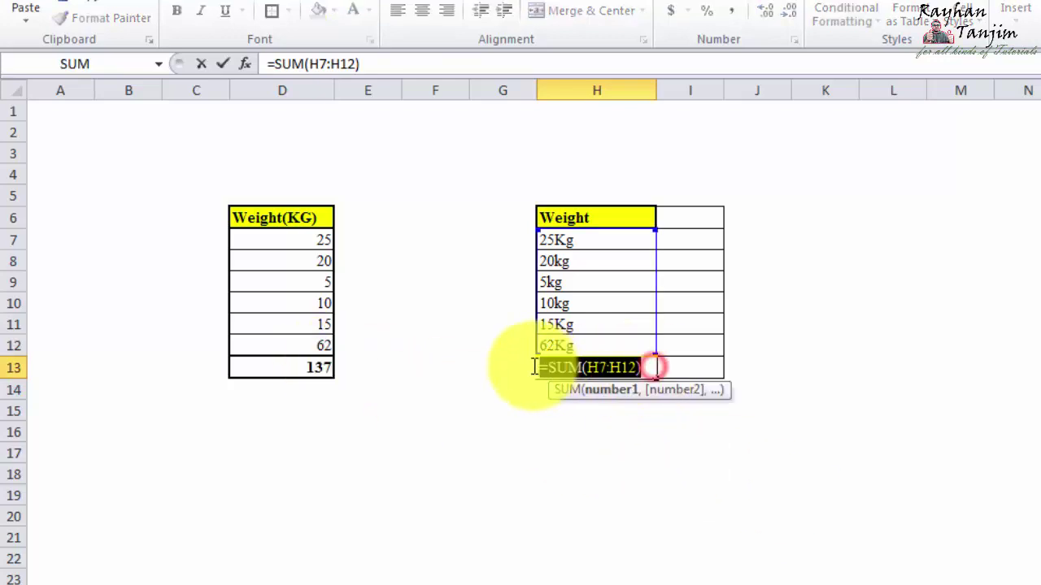
pyautogui.press('Delete')
pyautogui.click(644, 493)
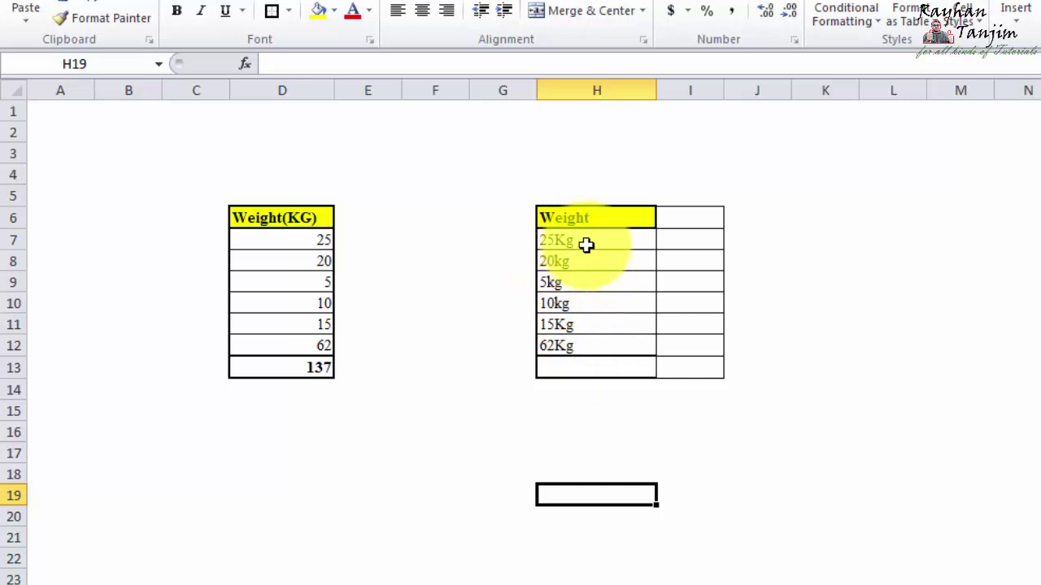
# - Compare the values in D7 and H7, then box-border cell N6 and enter 10 there
pyautogui.click(295, 240)
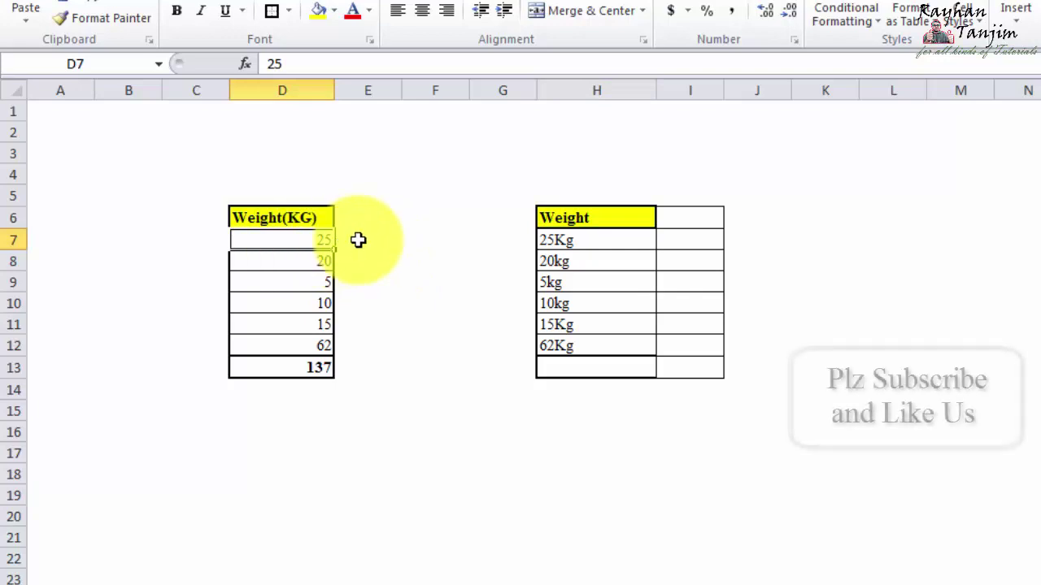
pyautogui.click(606, 243)
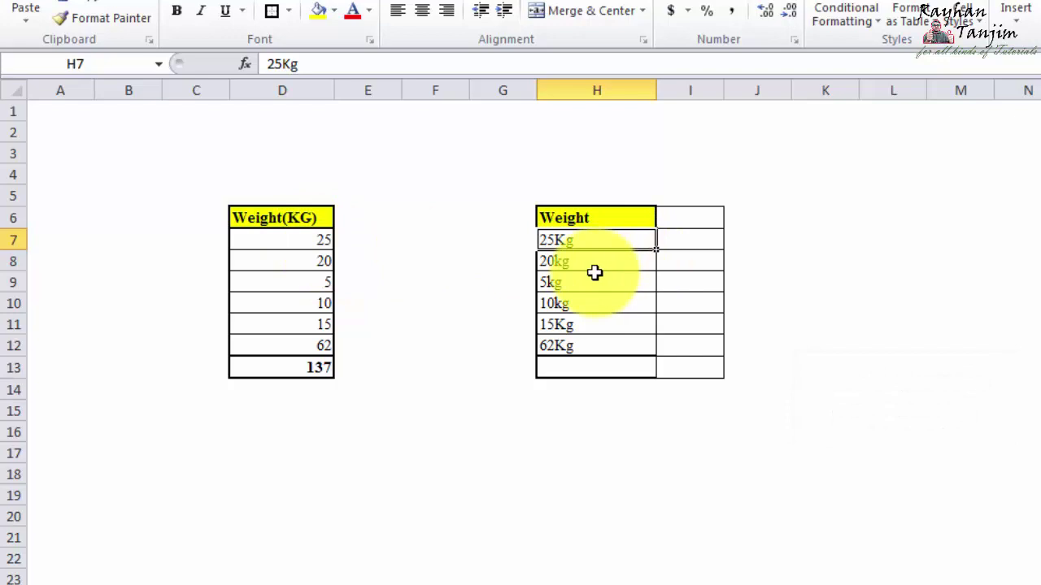
pyautogui.click(868, 221)
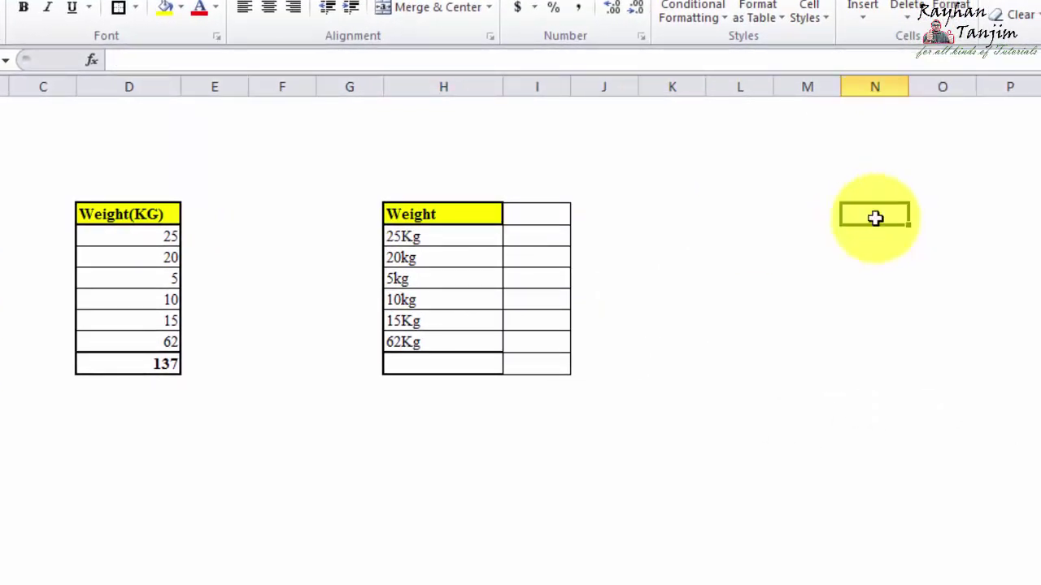
pyautogui.click(118, 7)
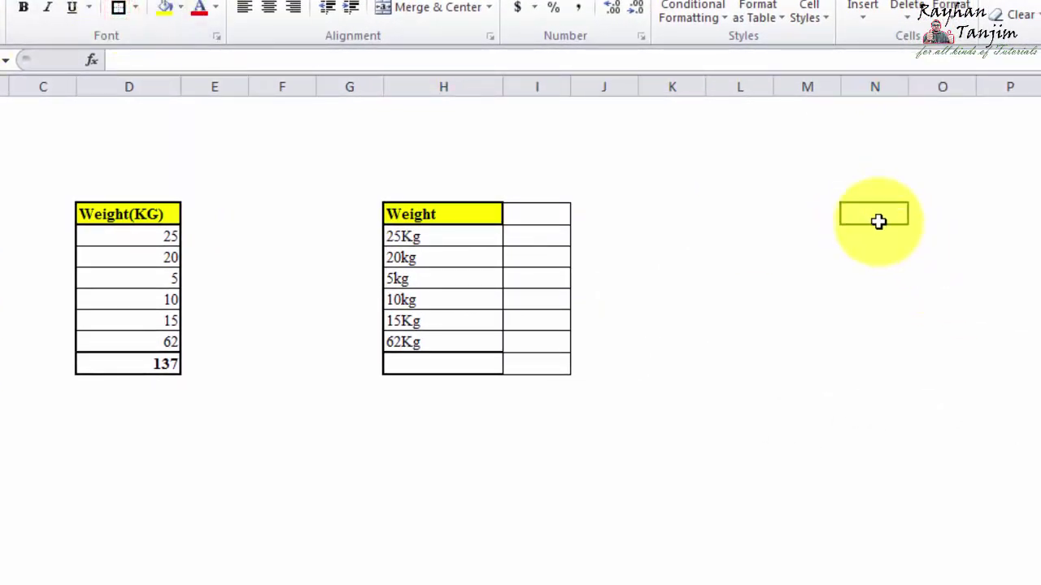
pyautogui.click(876, 218)
pyautogui.write('10')
pyautogui.click(993, 351)
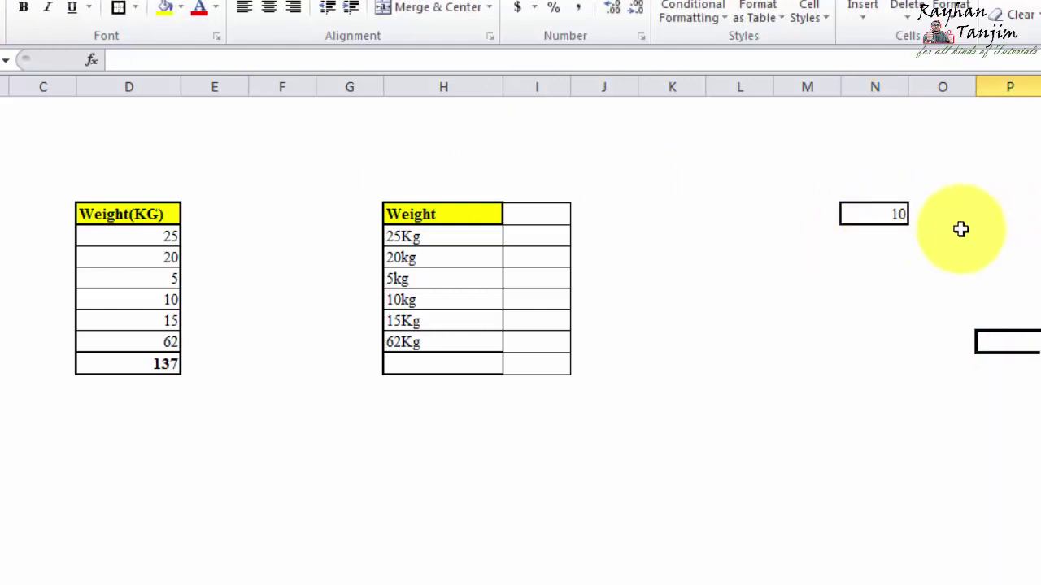
# - Replace the 10 in N6 with the word name
pyautogui.click(883, 217)
pyautogui.doubleClick(882, 217)
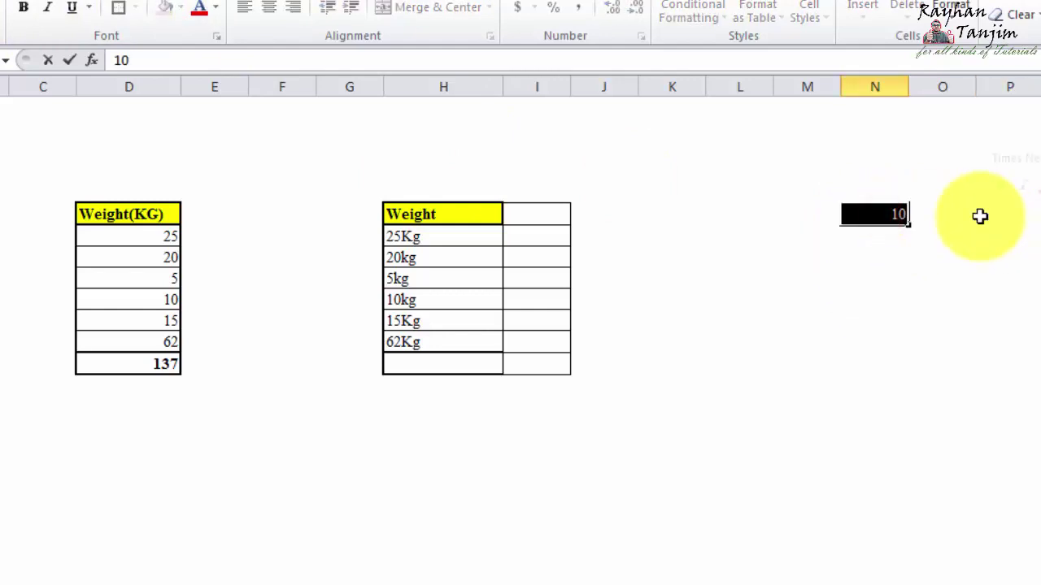
pyautogui.write('name')
pyautogui.press('Return')
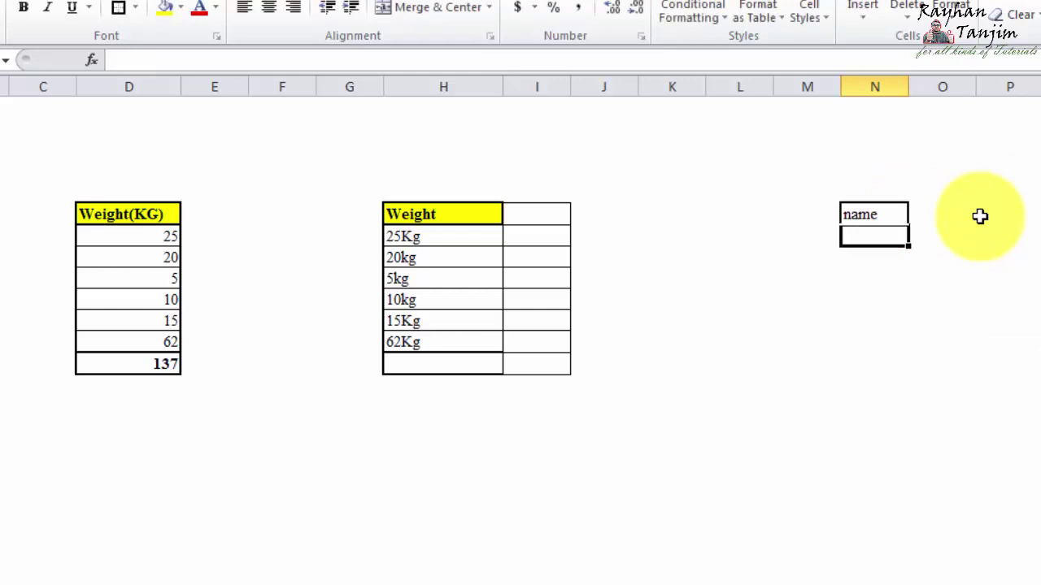
pyautogui.click(997, 258)
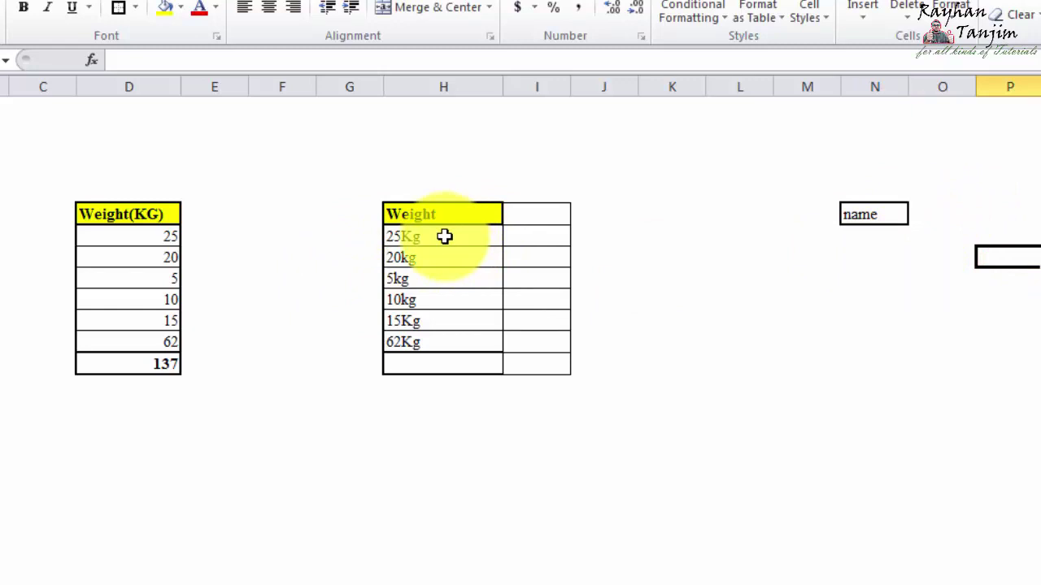
# - Enter =SUBSTITUTE(H7,"Kg","") in I7 beside the 25Kg weight
pyautogui.doubleClick(558, 237)
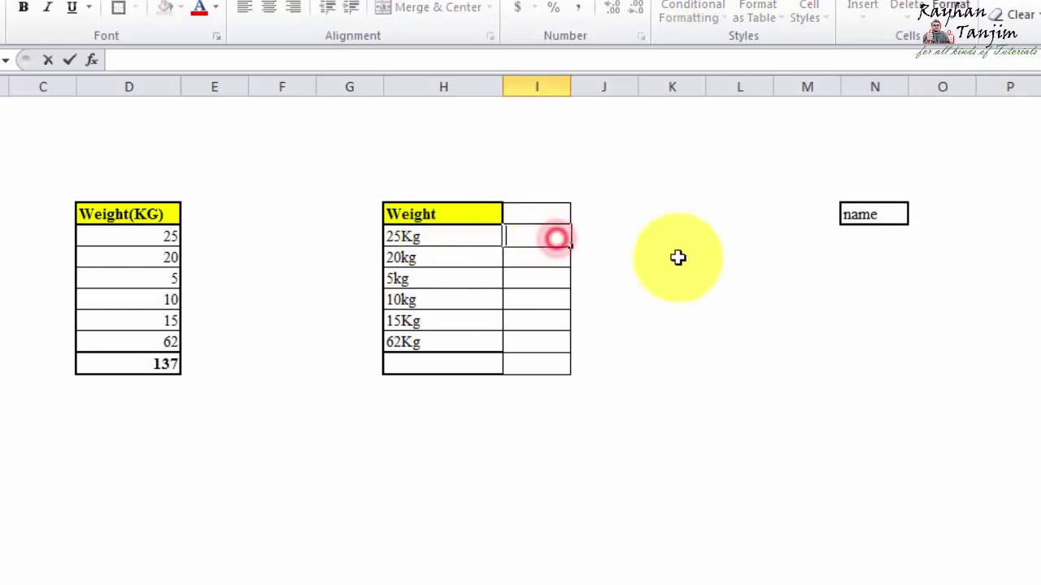
pyautogui.write('=')
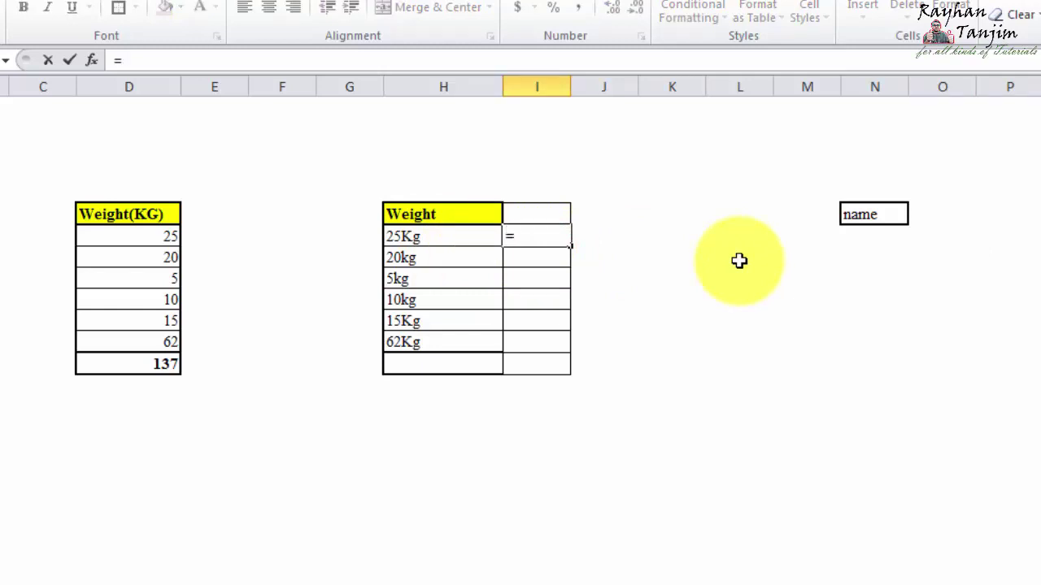
pyautogui.write('su')
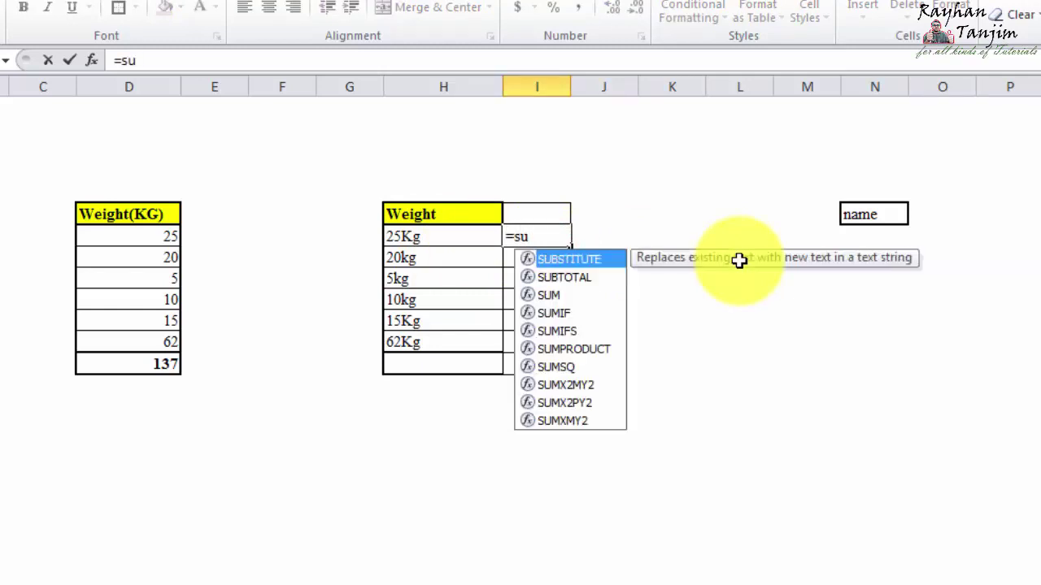
pyautogui.write('bs')
pyautogui.press('Tab')
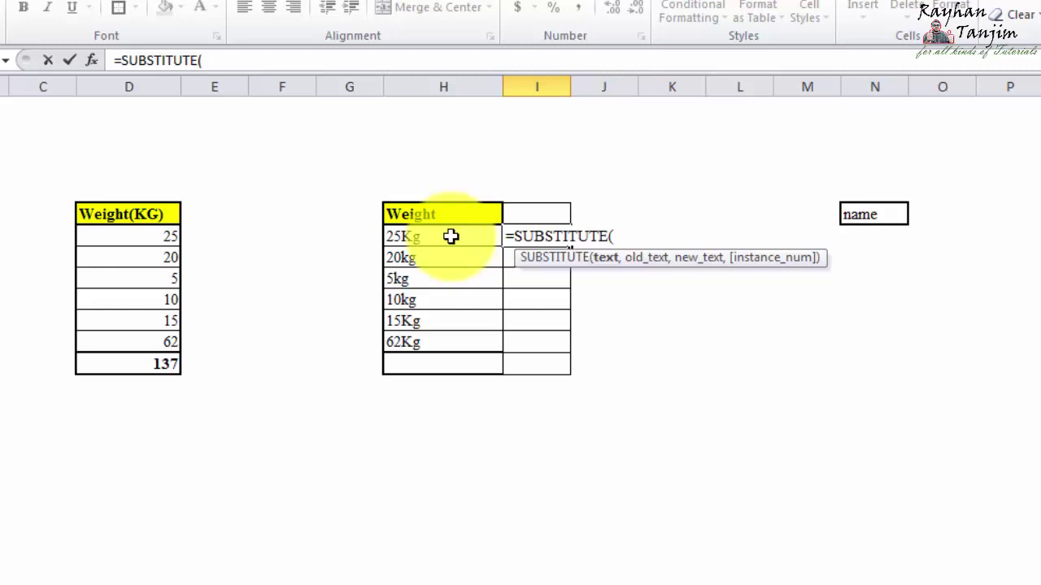
pyautogui.click(451, 236)
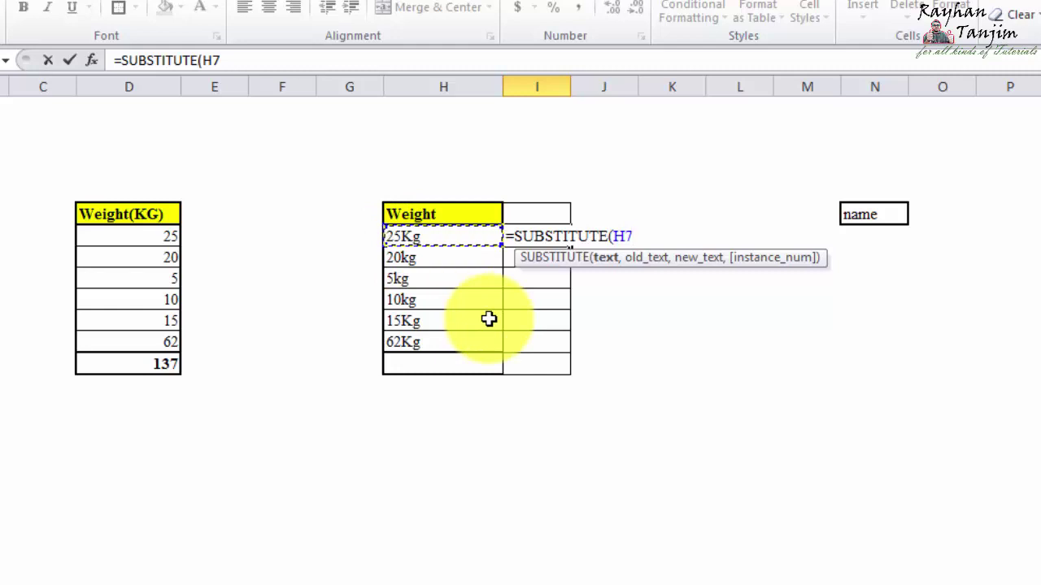
pyautogui.write(',')
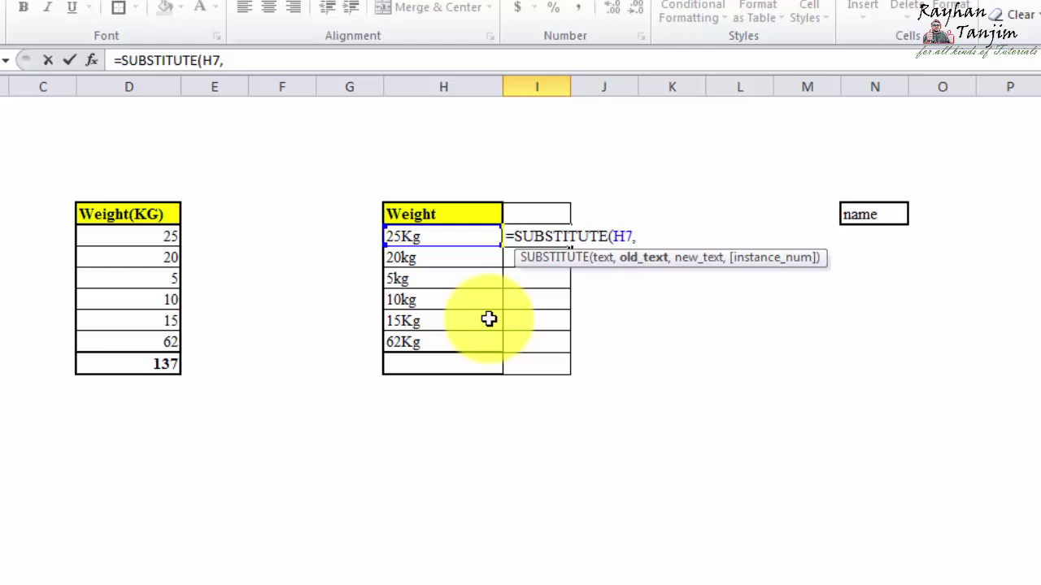
pyautogui.write('"')
pyautogui.write('Kg')
pyautogui.write('"')
pyautogui.write(',')
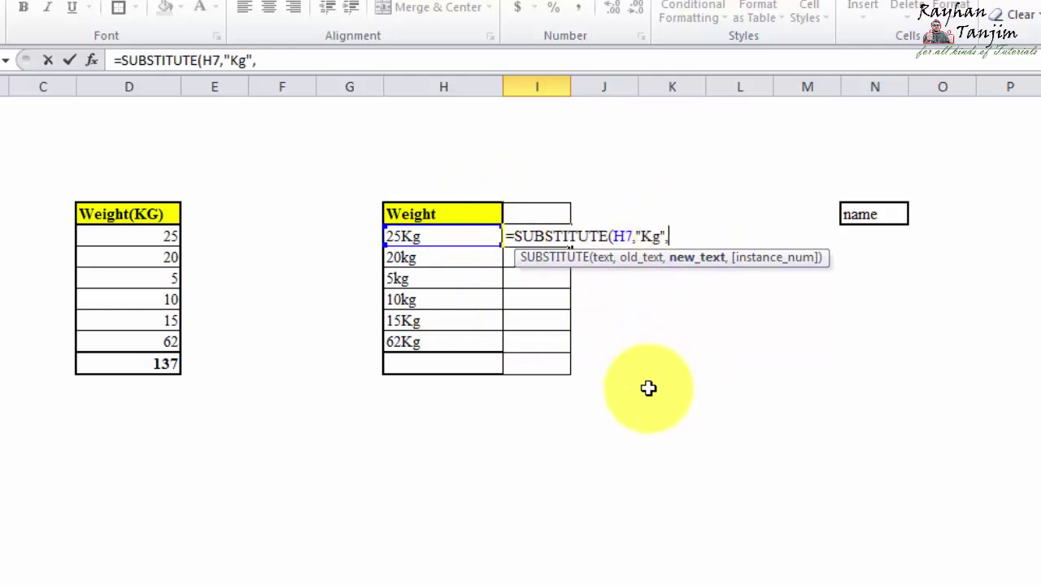
pyautogui.write('""')
pyautogui.write(')')
pyautogui.press('Return')
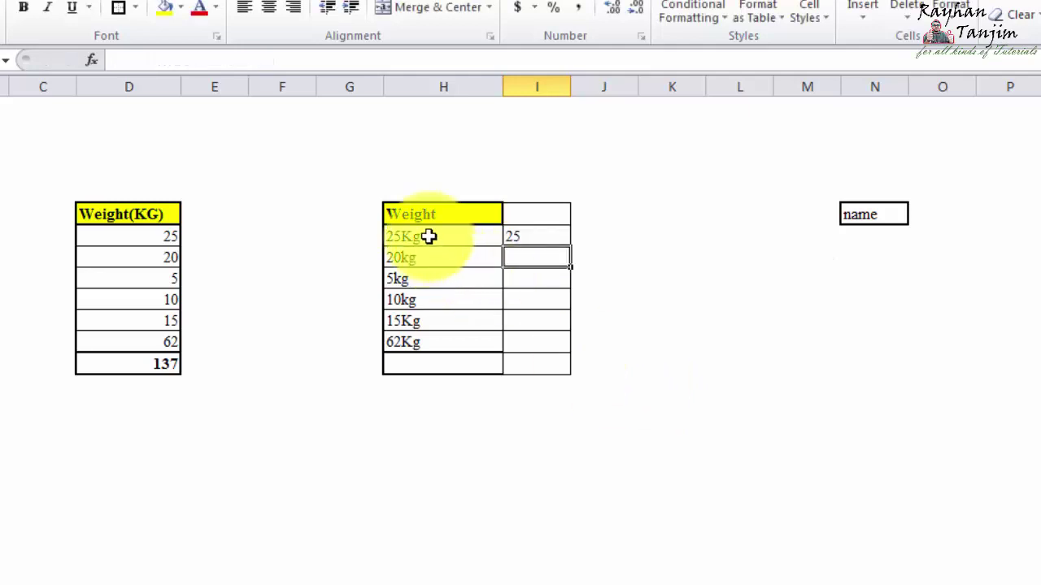
# - Append +0 to the I7 formula so it returns the number 25
pyautogui.click(535, 237)
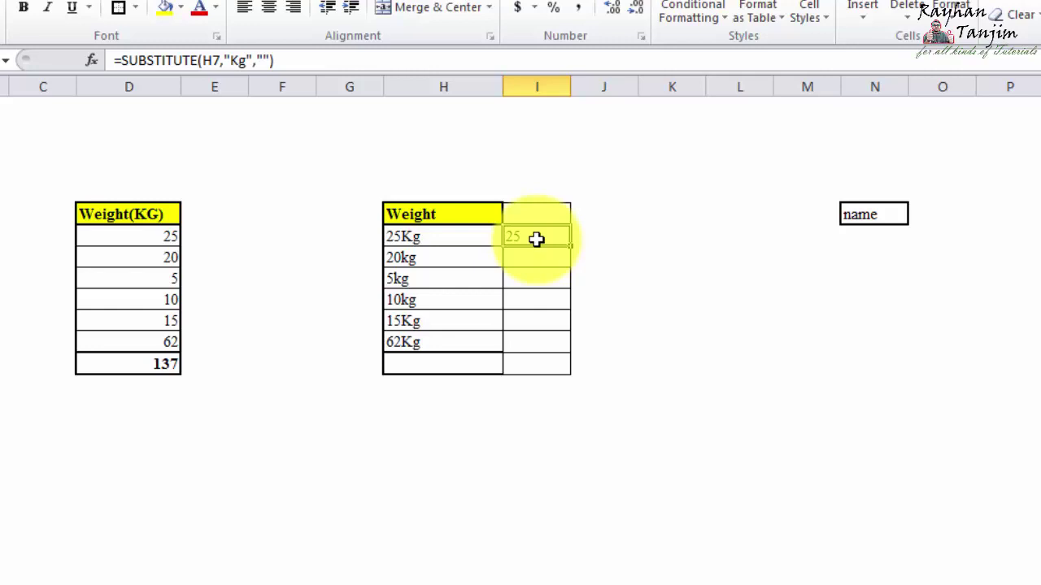
pyautogui.doubleClick(537, 238)
pyautogui.click(698, 237)
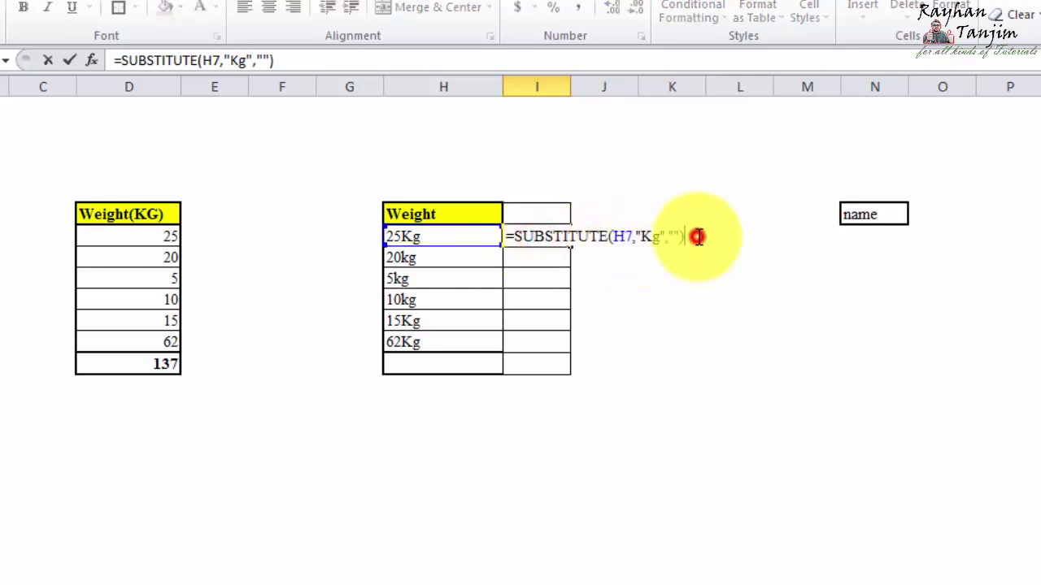
pyautogui.write('+')
pyautogui.write('0')
pyautogui.press('Return')
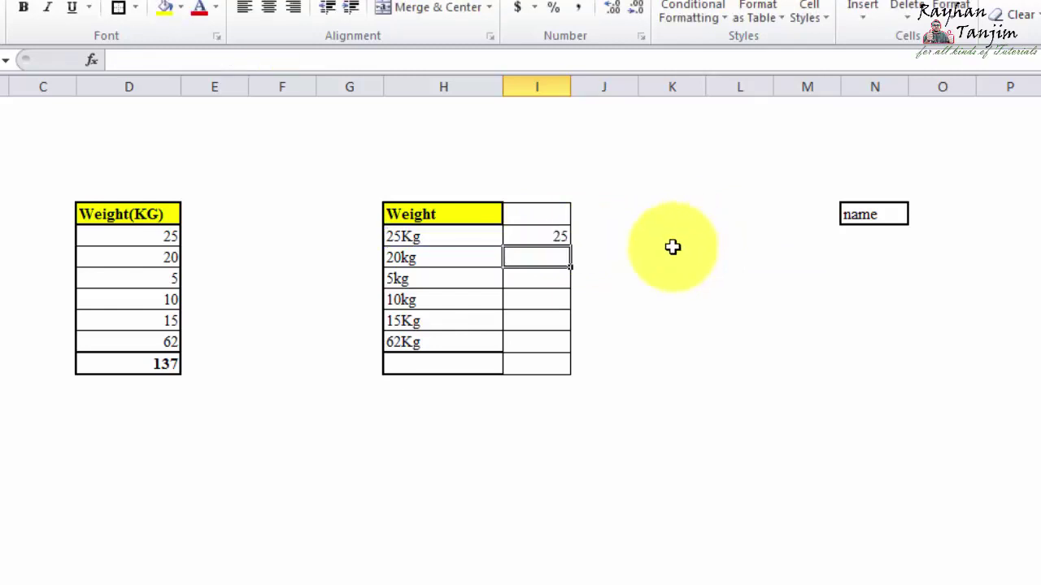
pyautogui.click(551, 234)
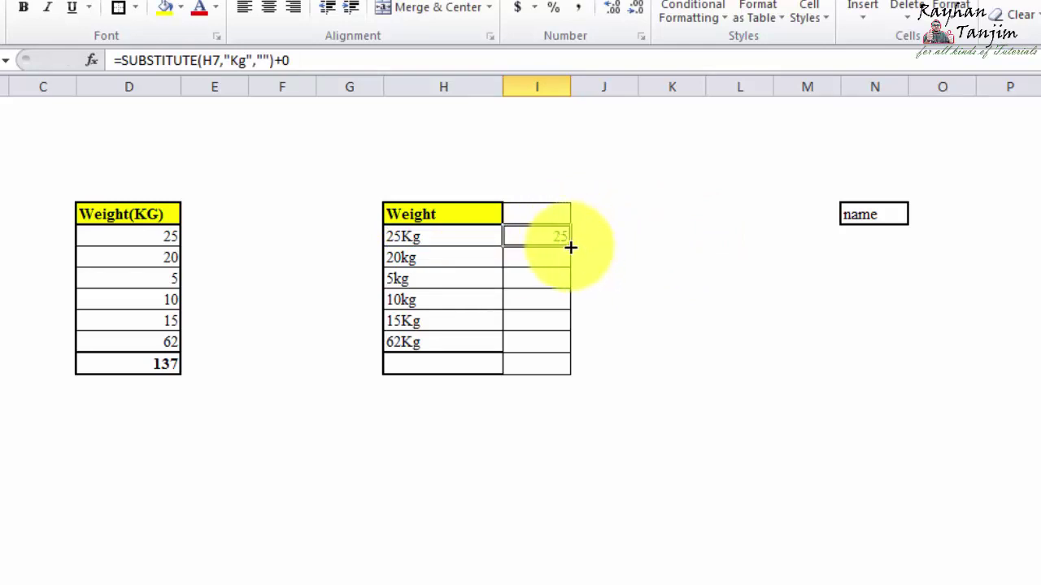
pyautogui.click(672, 278)
pyautogui.click(553, 239)
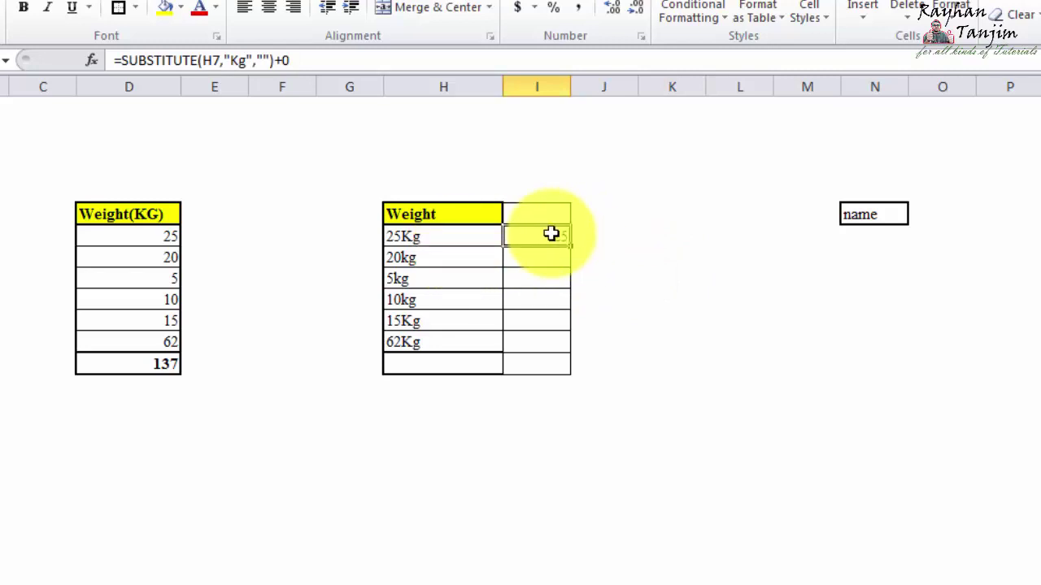
pyautogui.doubleClick(437, 364)
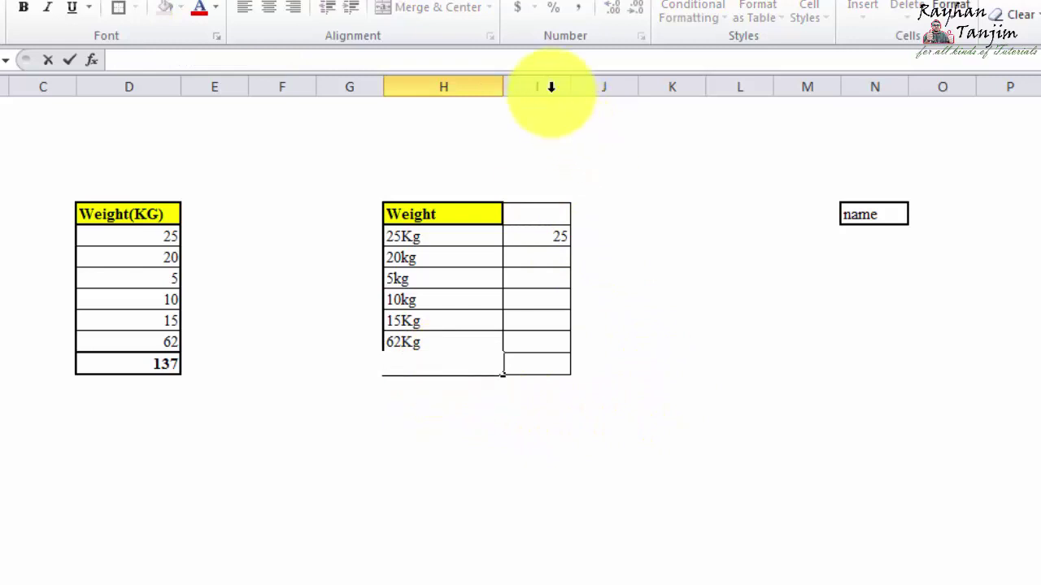
# - Delete the helper column I
pyautogui.click(545, 87)
pyautogui.rightClick(545, 87)
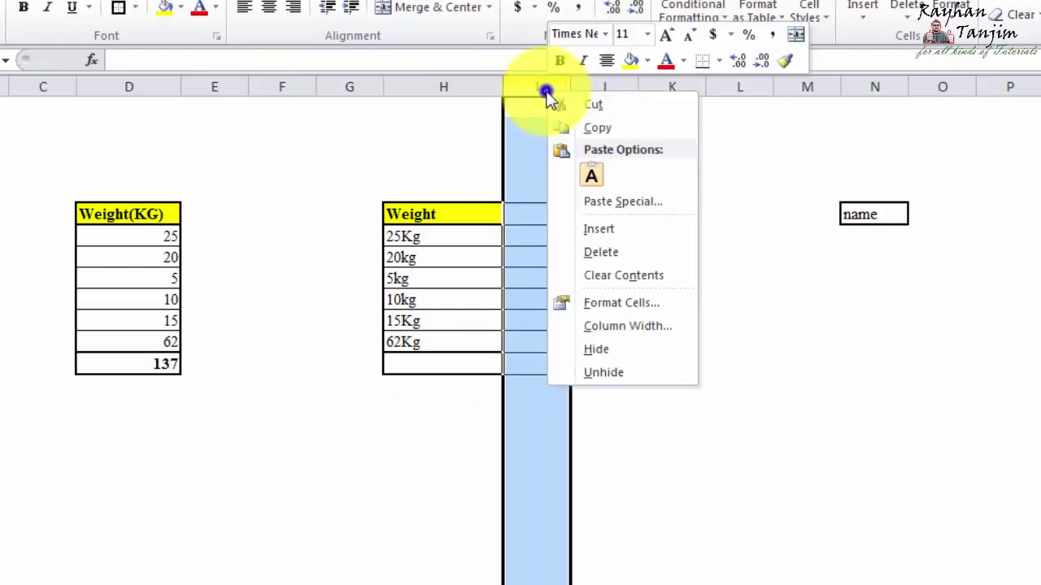
pyautogui.click(598, 252)
pyautogui.click(683, 246)
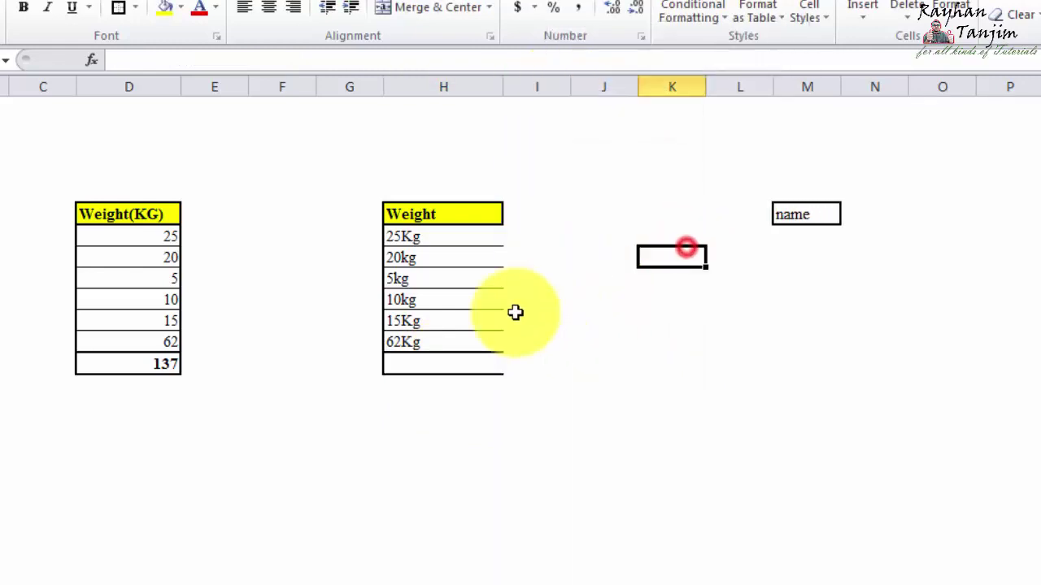
# - Apply All Borders to the weight cells H7:H12 and the empty H13 below them
pyautogui.click(477, 244)
pyautogui.moveTo(485, 309); pyautogui.dragTo(482, 344)
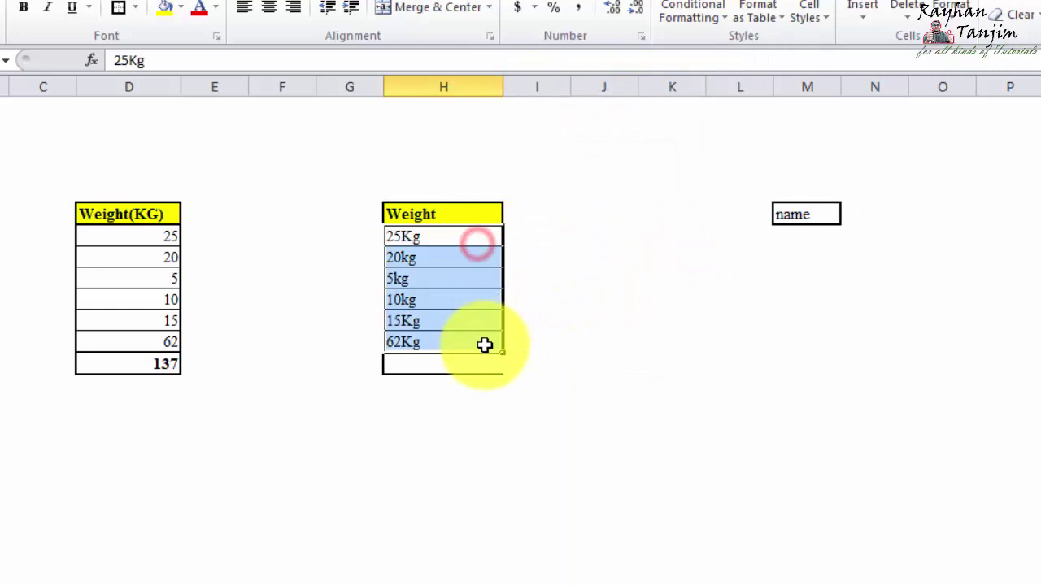
pyautogui.click(118, 7)
pyautogui.click(734, 273)
pyautogui.click(469, 372)
pyautogui.click(118, 7)
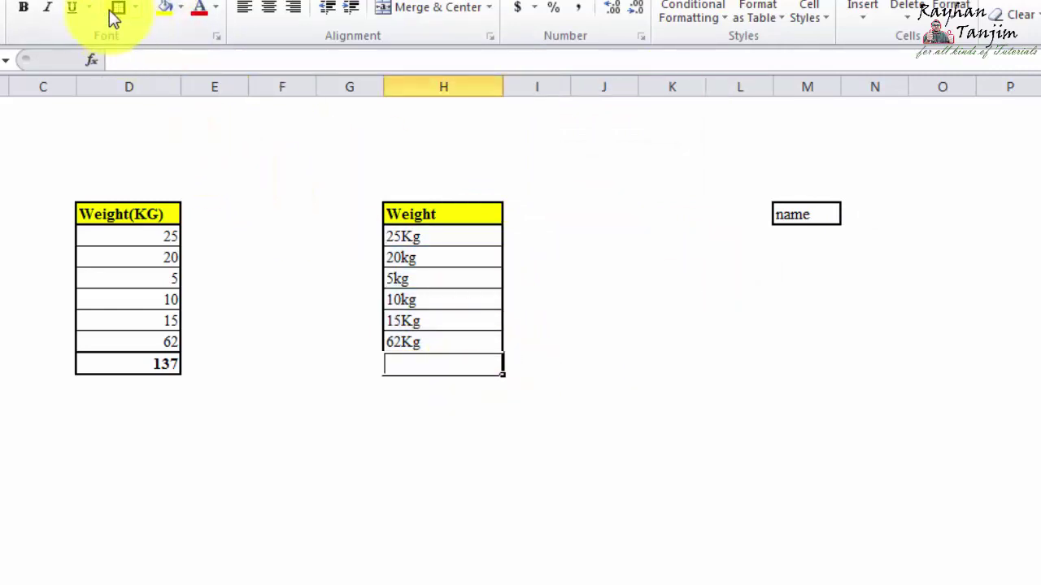
pyautogui.click(671, 427)
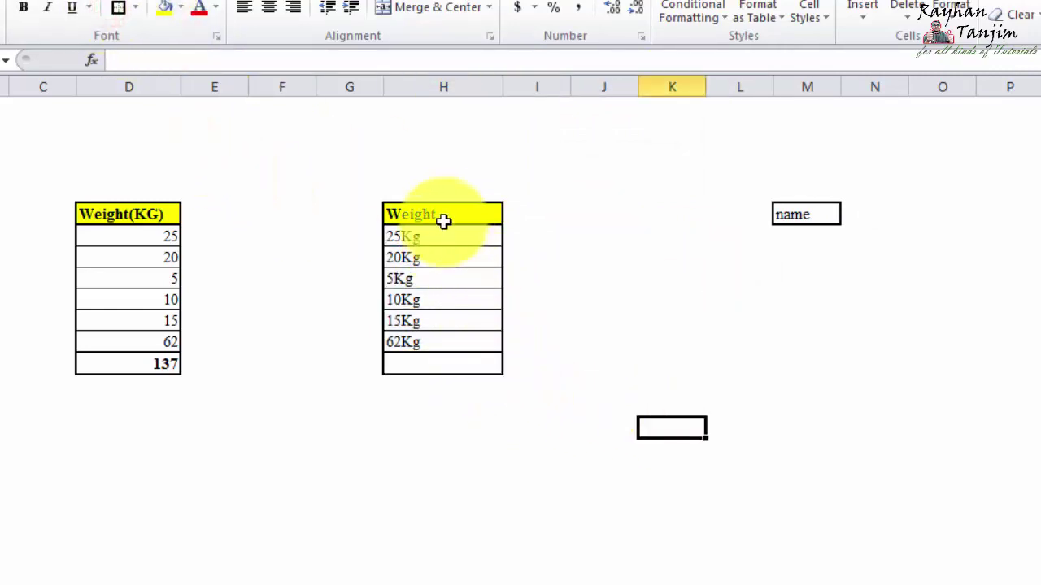
pyautogui.click(443, 361)
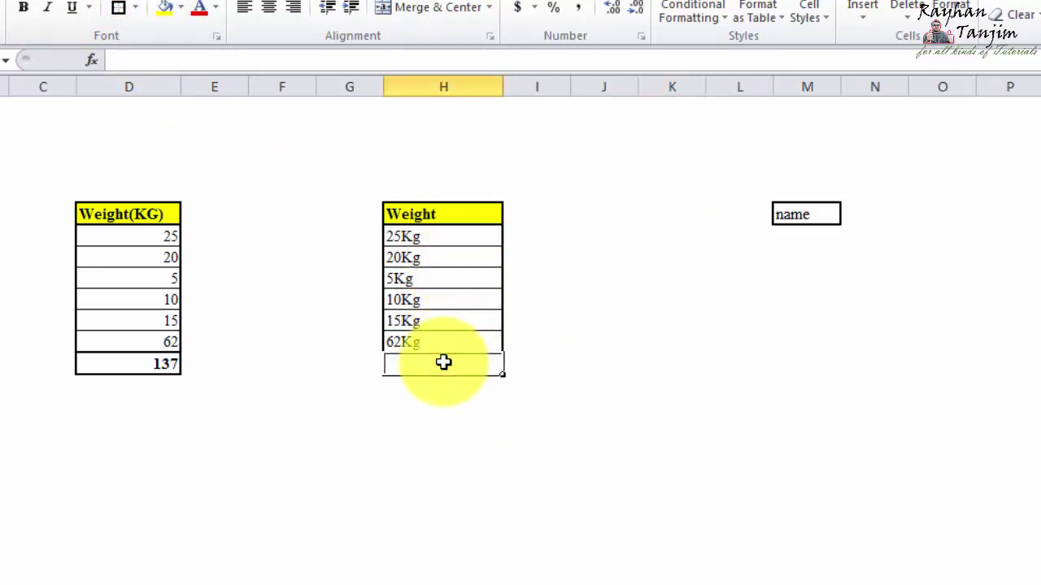
# - Type =SUBSTITUTE(H7:H12,"Kg","")+0 into H13 without entering it yet
pyautogui.doubleClick(443, 361)
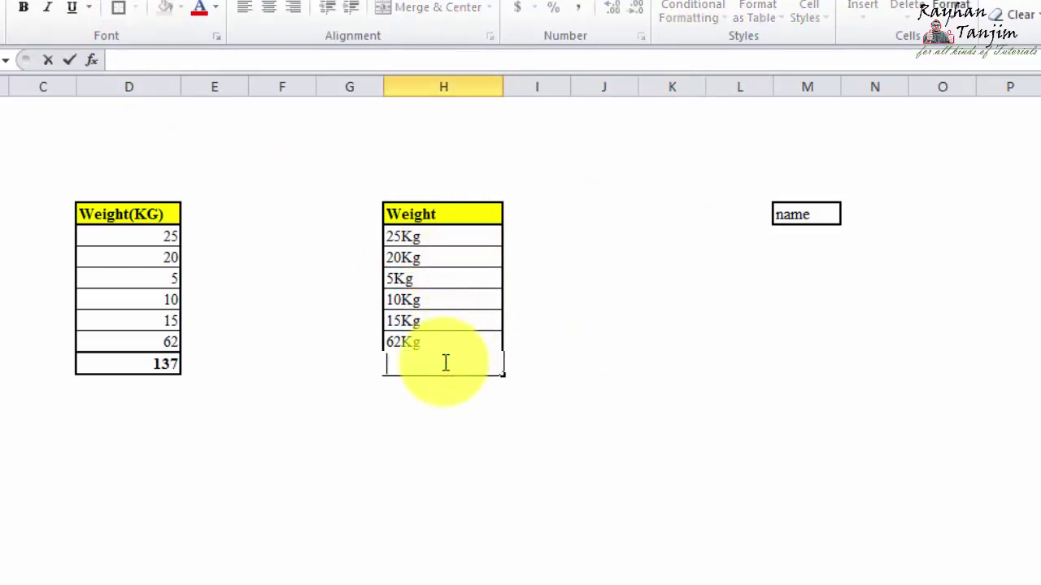
pyautogui.write('=')
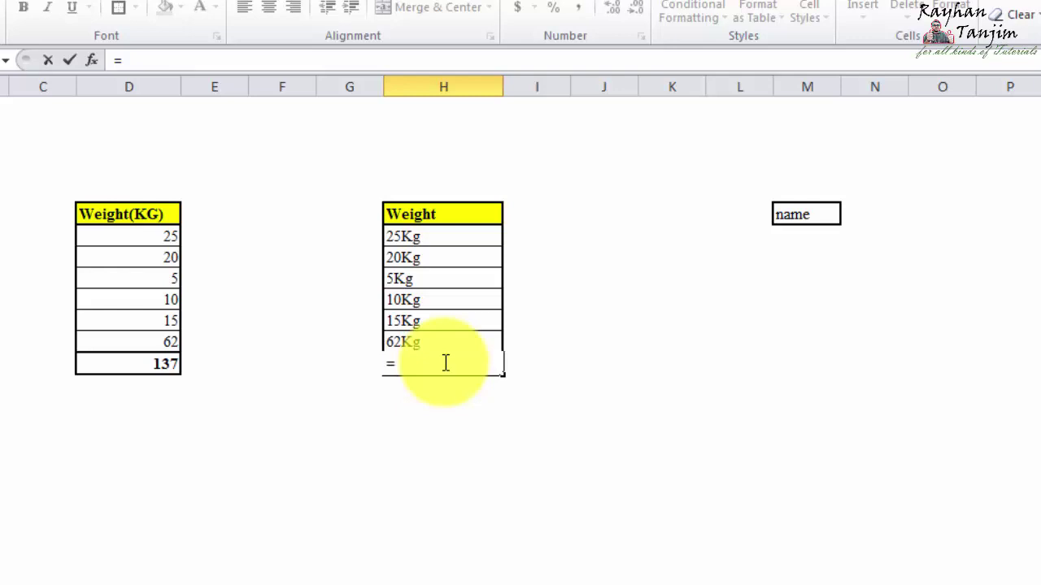
pyautogui.write('subs')
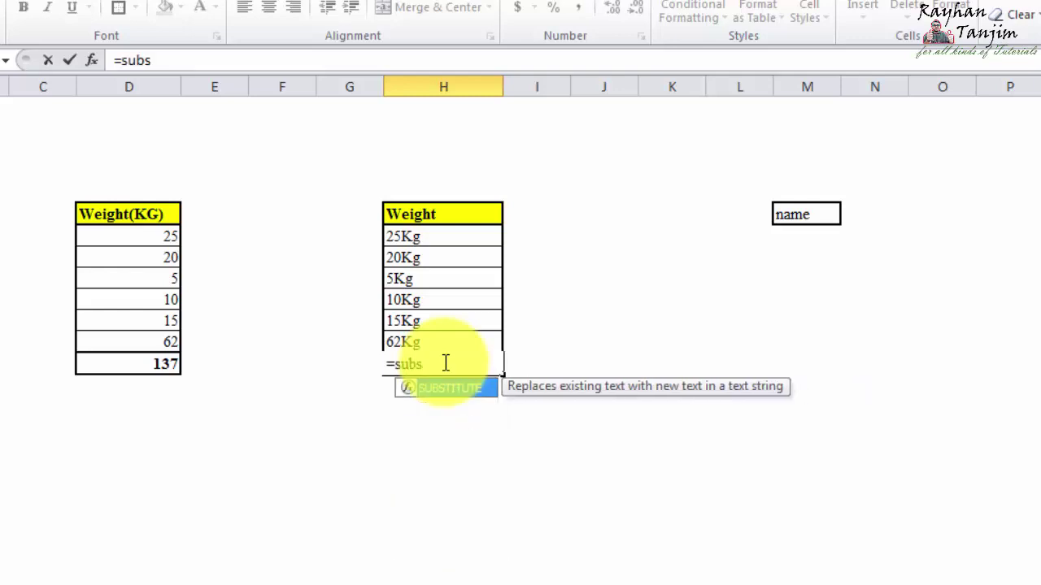
pyautogui.press('Tab')
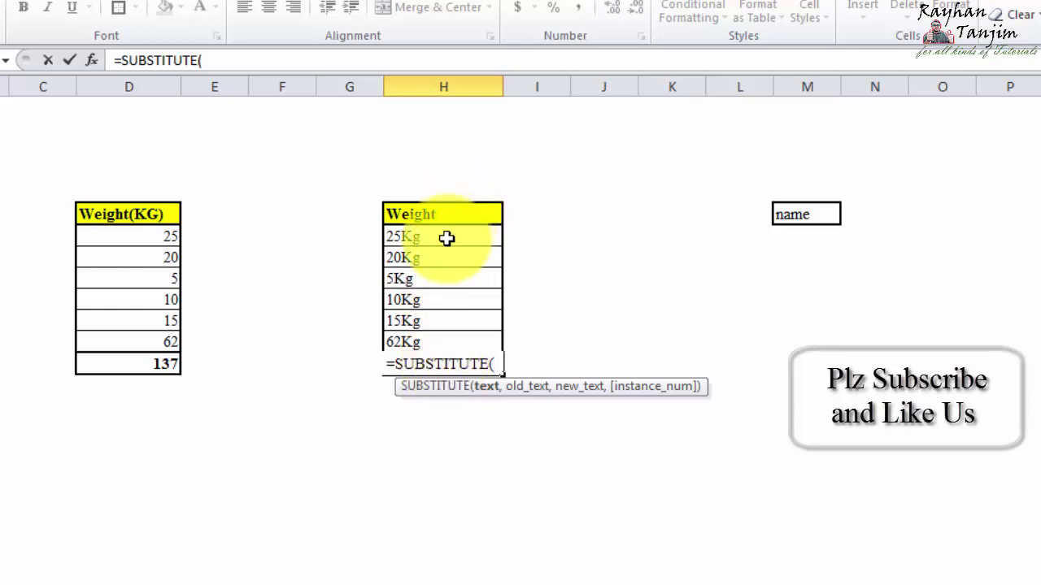
pyautogui.moveTo(446, 238); pyautogui.dragTo(438, 340)
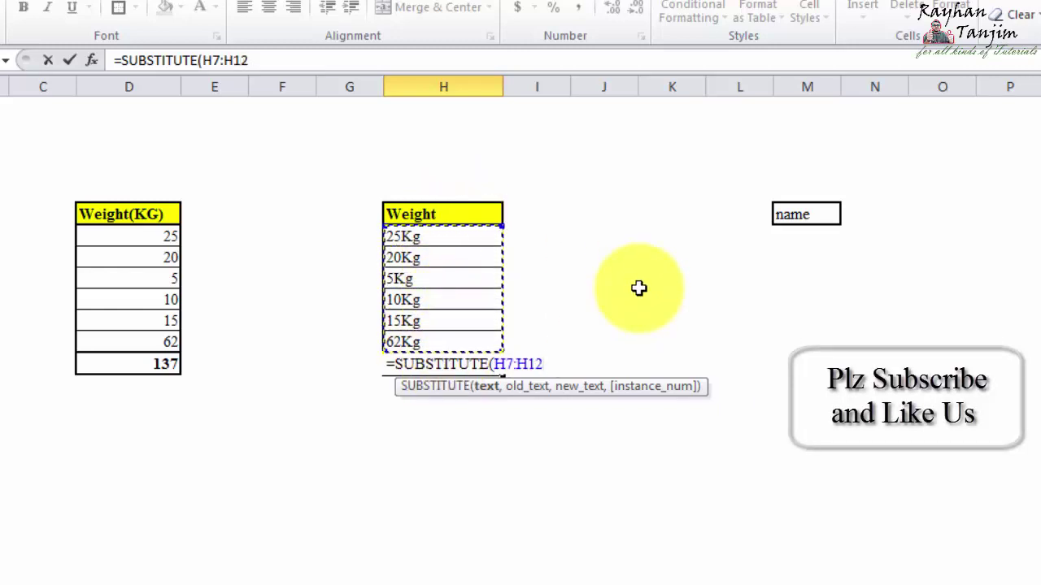
pyautogui.write(',')
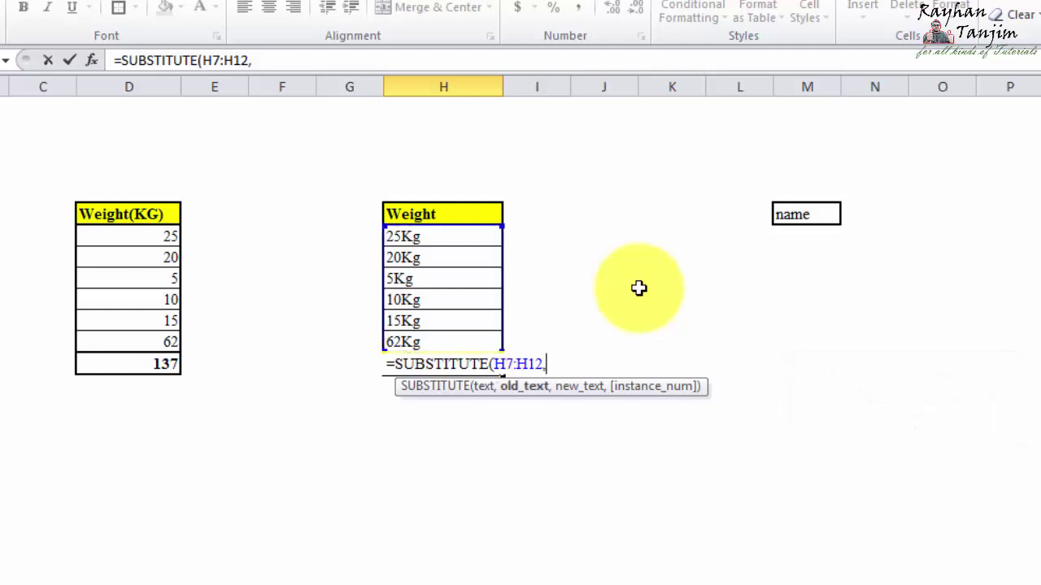
pyautogui.write('"K')
pyautogui.write('g"')
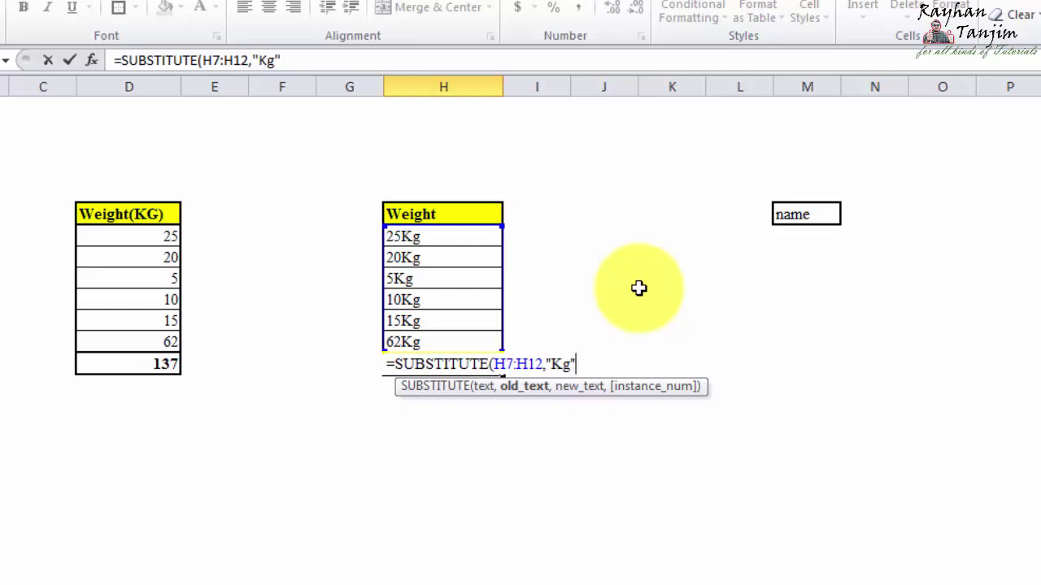
pyautogui.write(',')
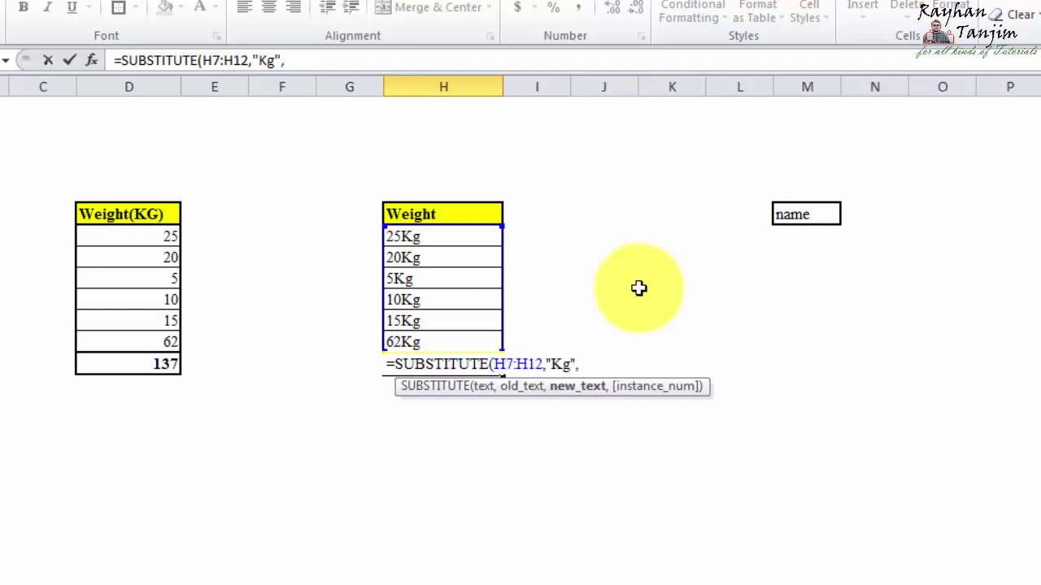
pyautogui.write('""')
pyautogui.write(')')
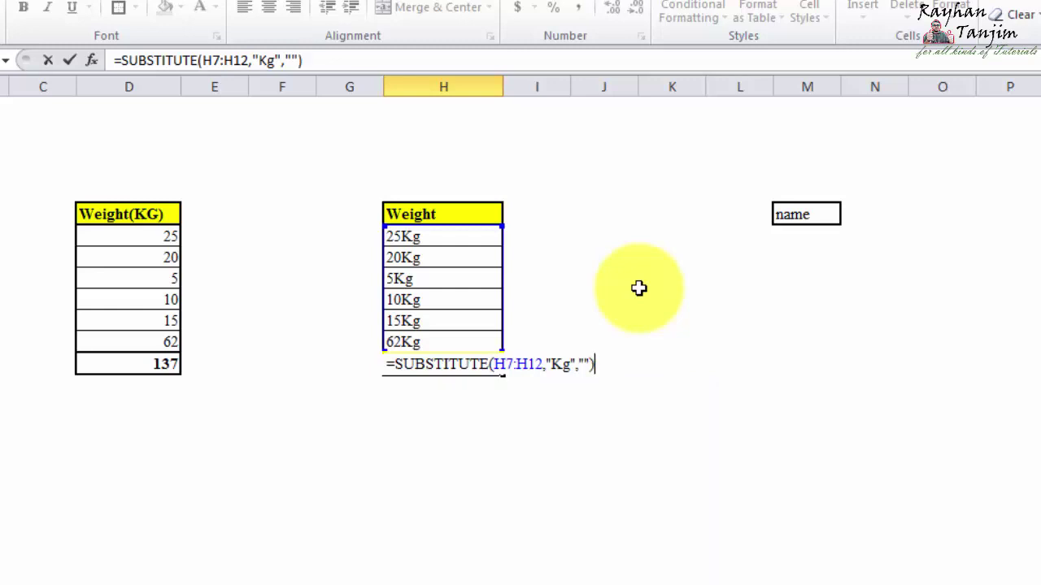
pyautogui.write('+0')
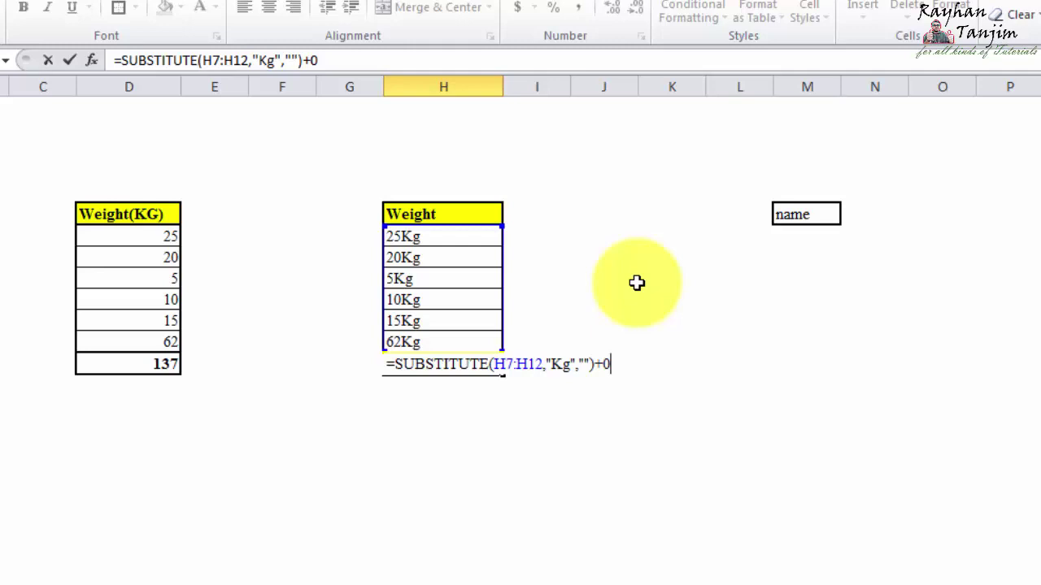
# - Wrap the H13 formula in SUMPRODUCT and enter it, giving the total 137
pyautogui.click(398, 365)
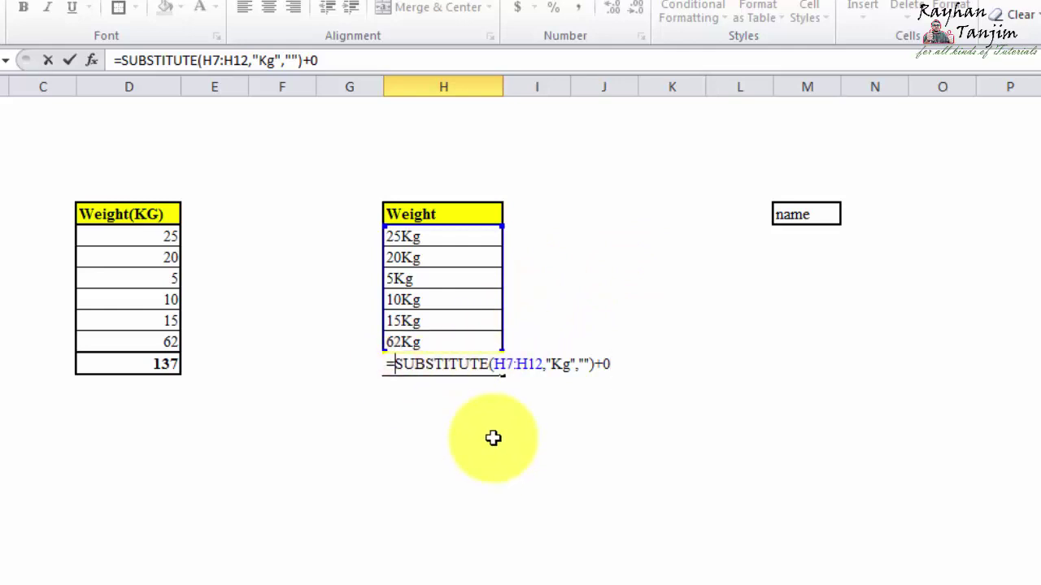
pyautogui.write('s')
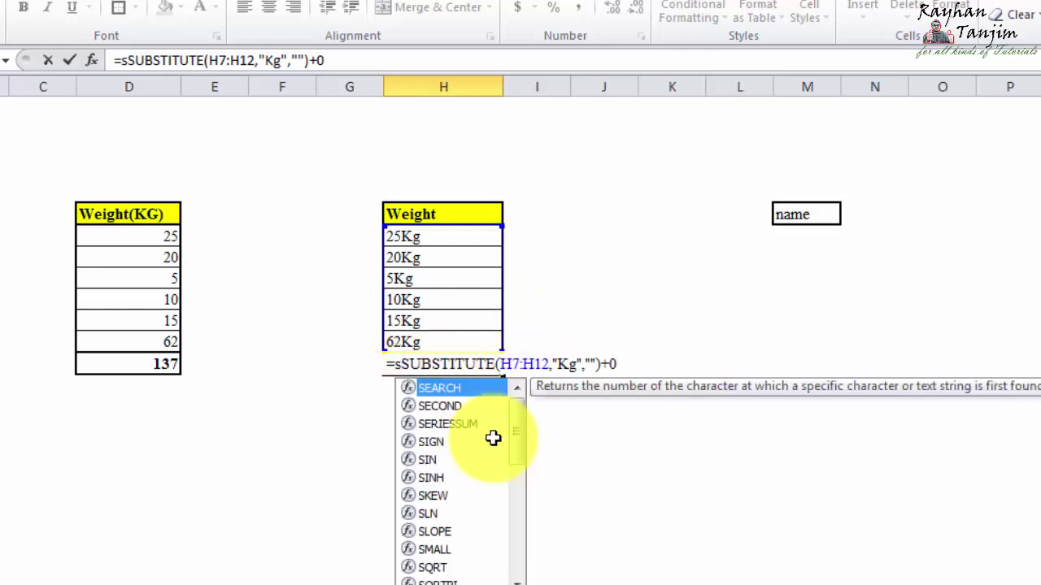
pyautogui.write('ump')
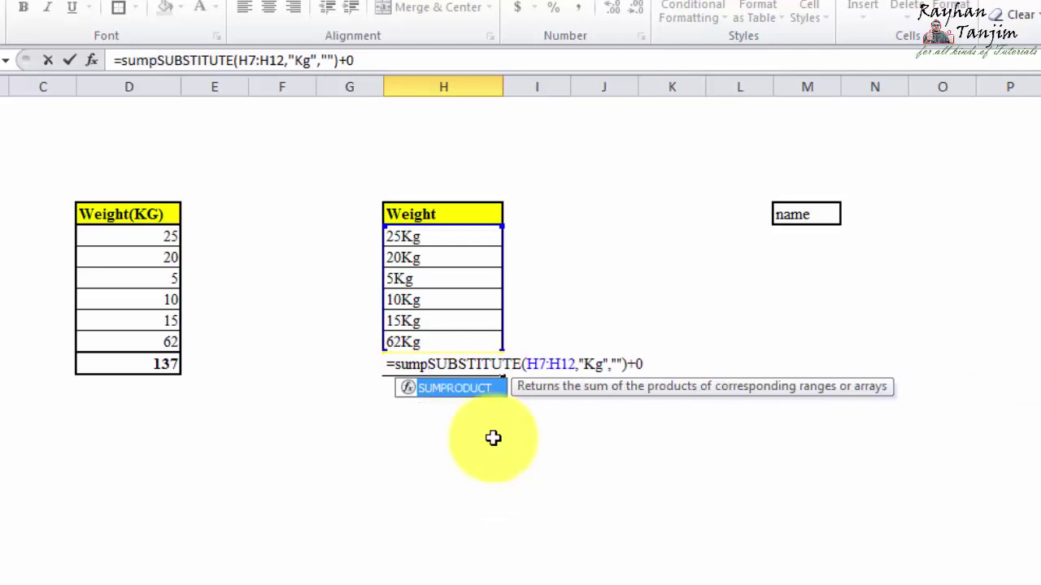
pyautogui.write('r')
pyautogui.press('Tab')
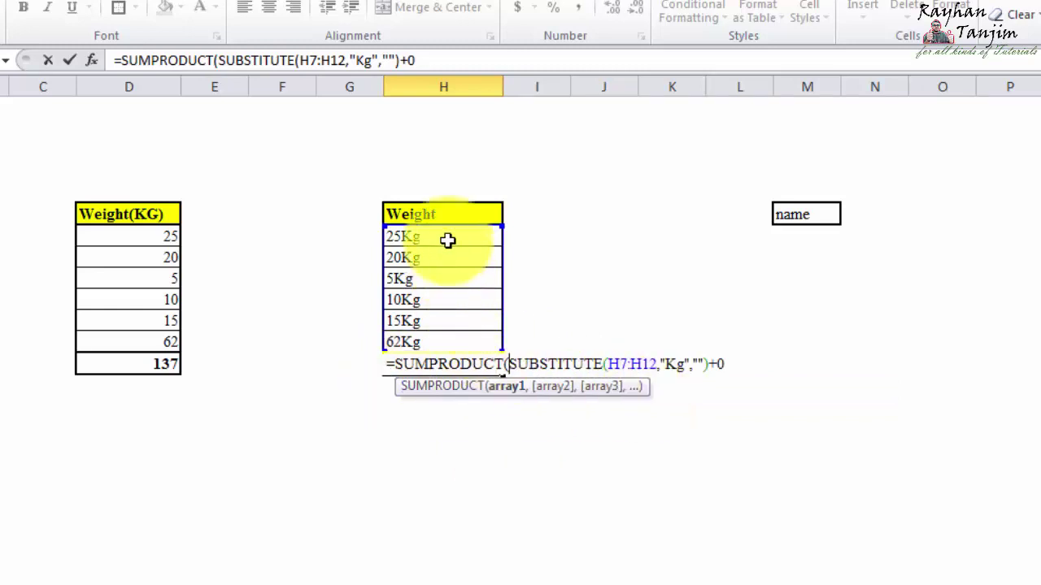
pyautogui.click(724, 364)
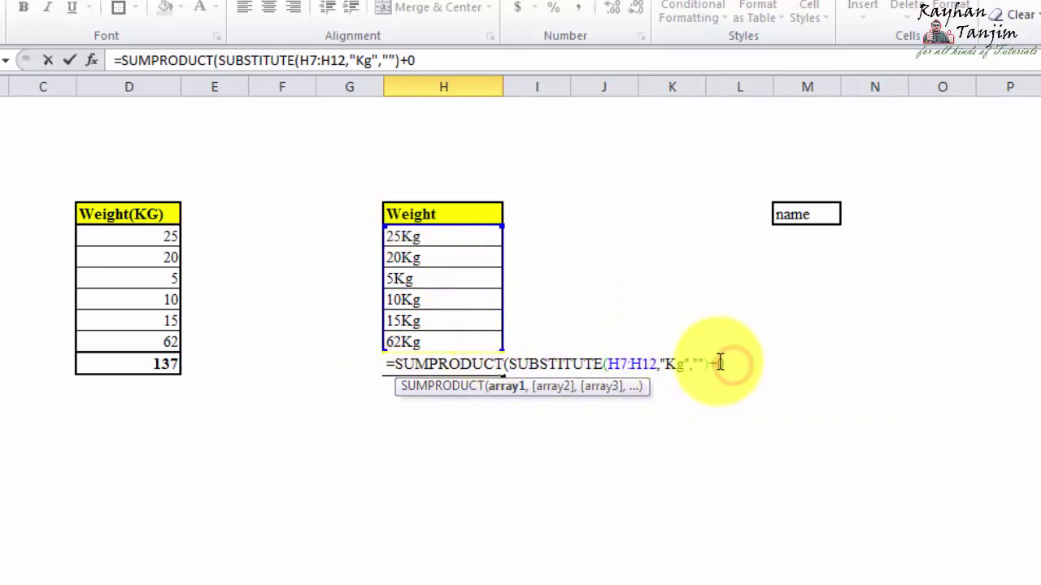
pyautogui.write(')')
pyautogui.press('Return')
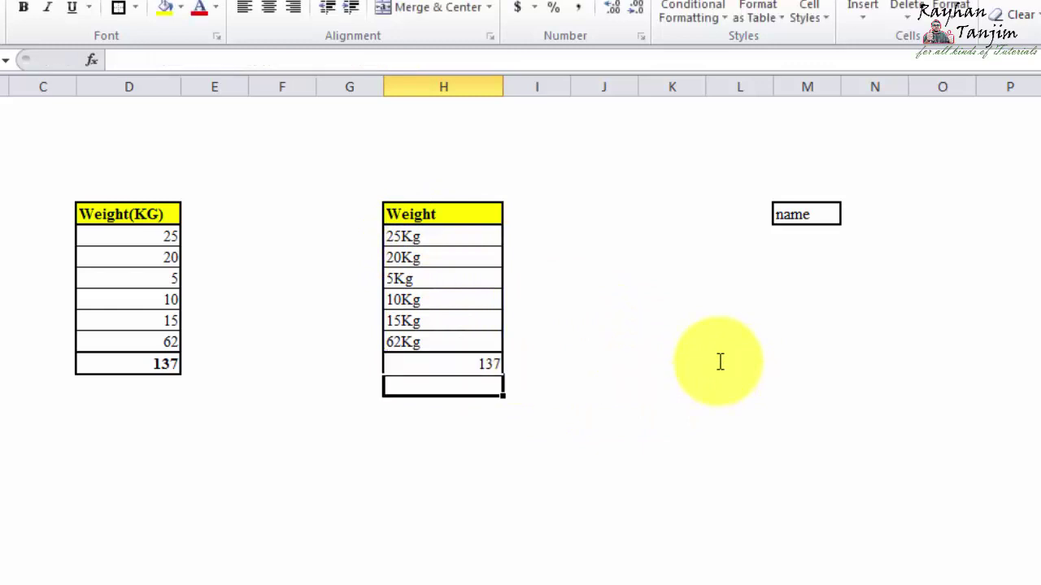
pyautogui.click(663, 380)
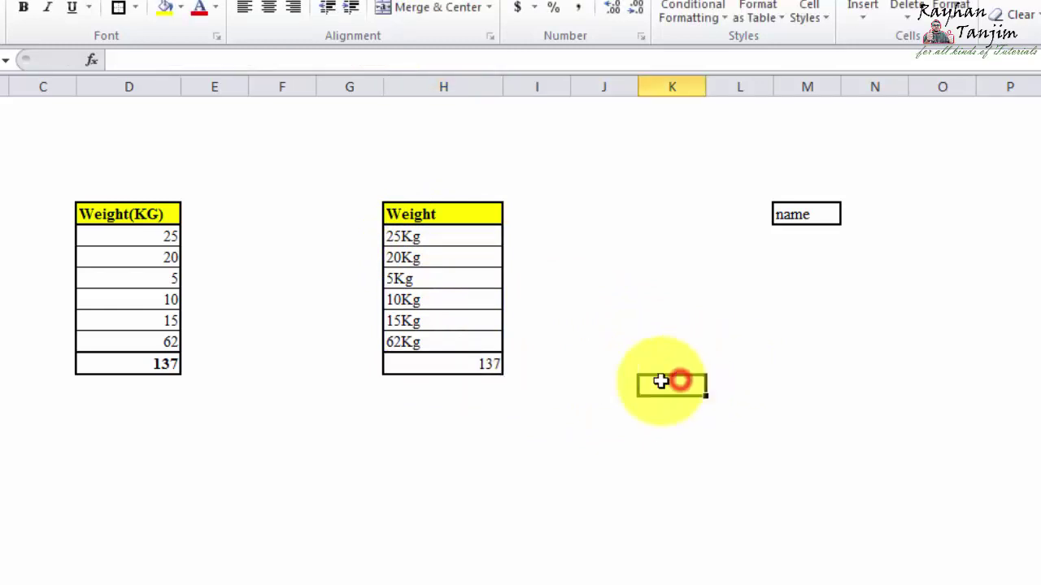
# - Make the 137 total in H13 bold
pyautogui.click(461, 368)
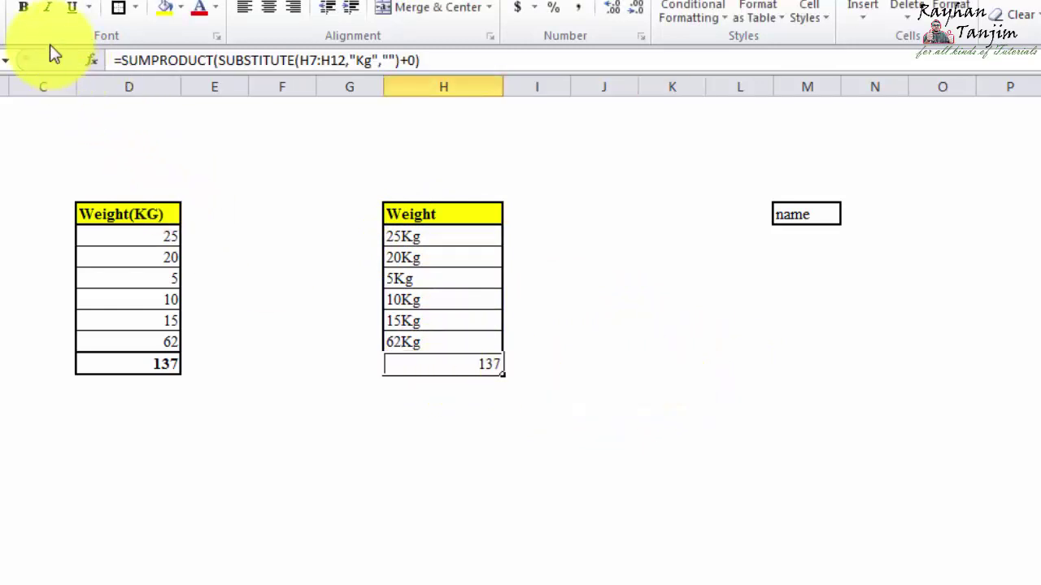
pyautogui.click(22, 7)
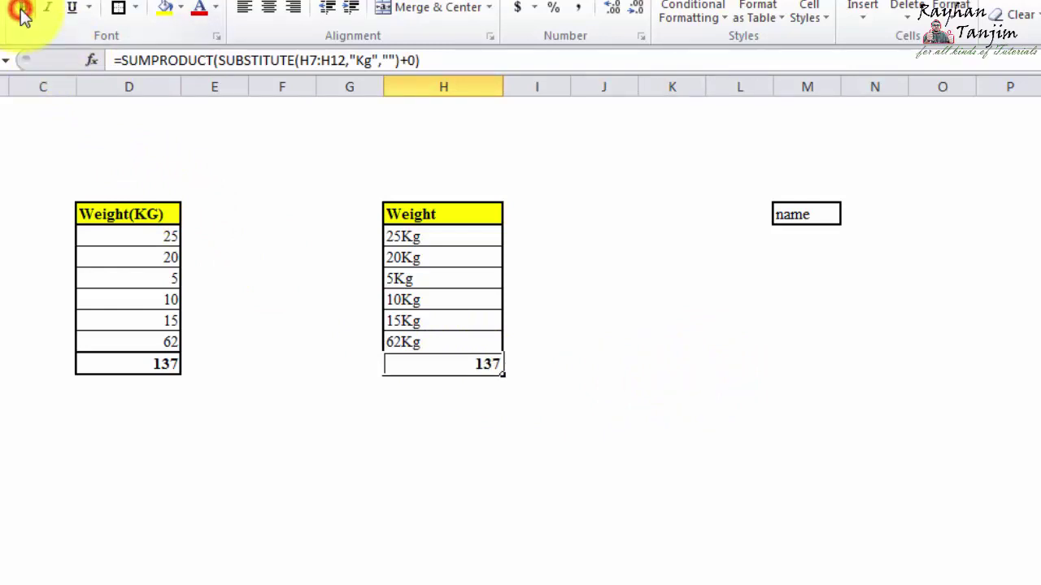